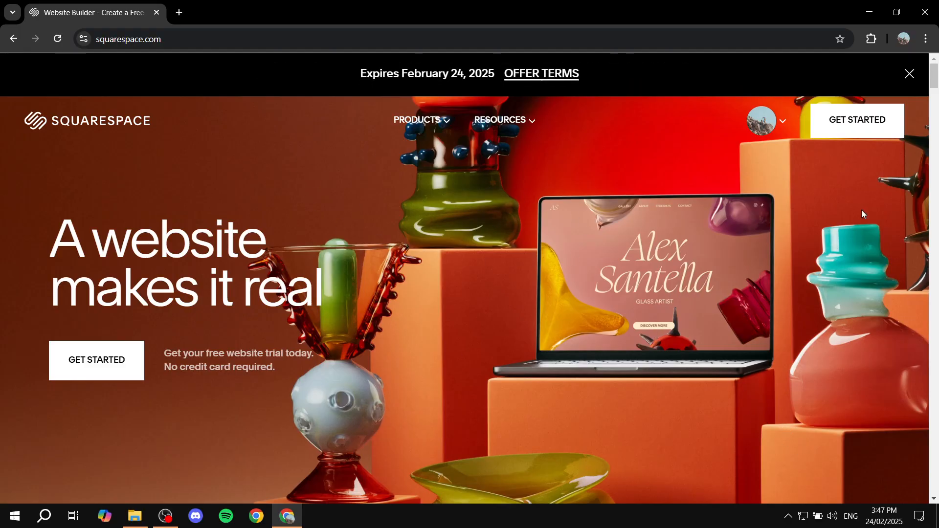
# Start creating a new website and skip the questions about the site's topic and what it should do.
pyautogui.click(858, 128)
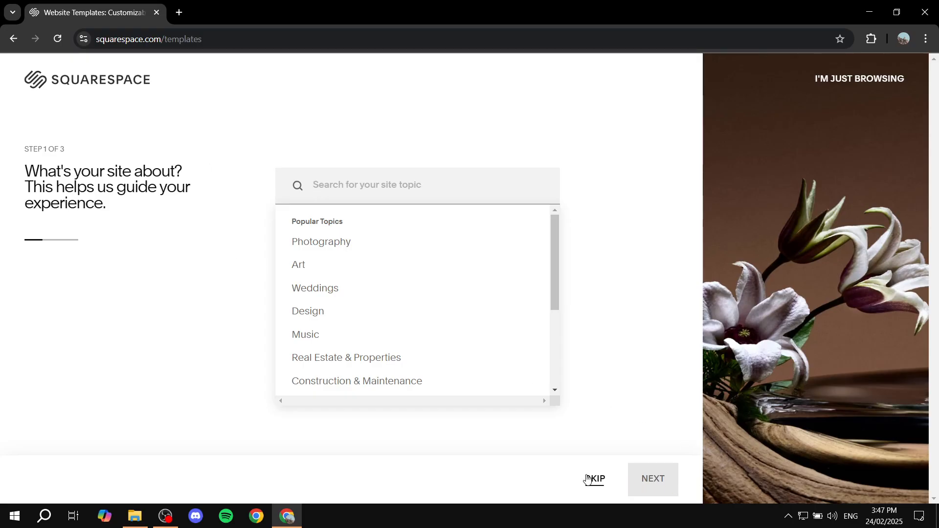
pyautogui.scroll(-3, 360, 308)
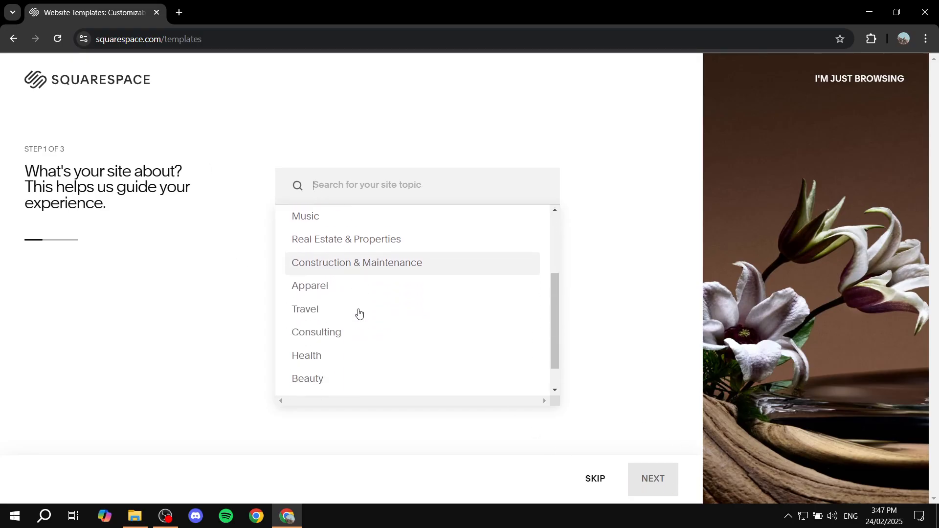
pyautogui.scroll(3, 369, 262)
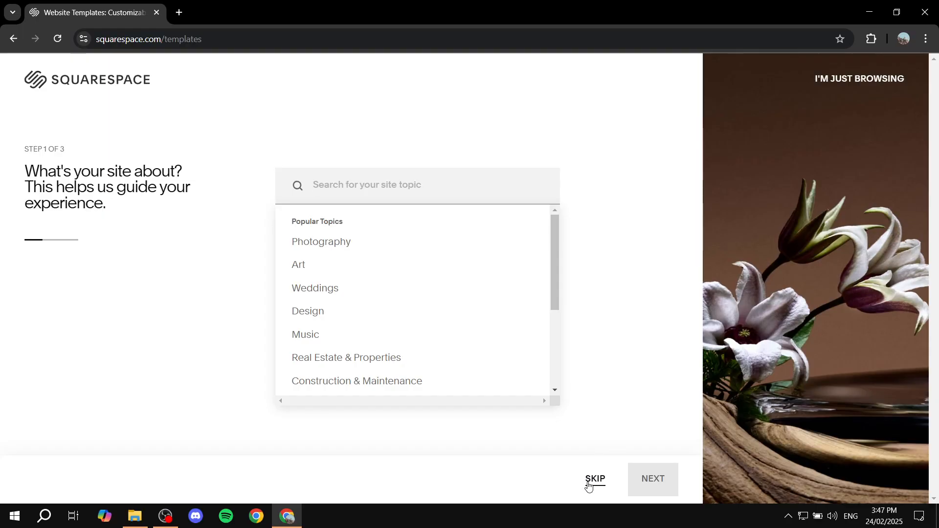
pyautogui.click(588, 485)
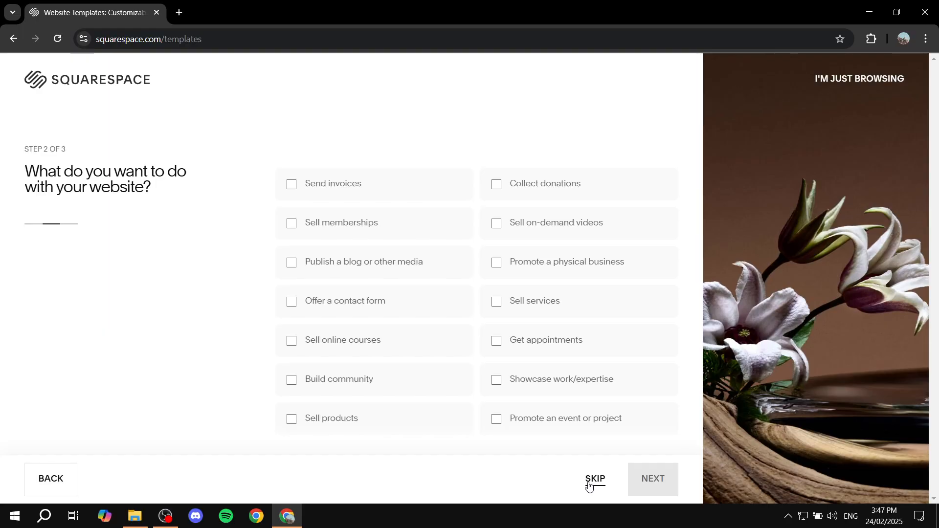
pyautogui.click(590, 484)
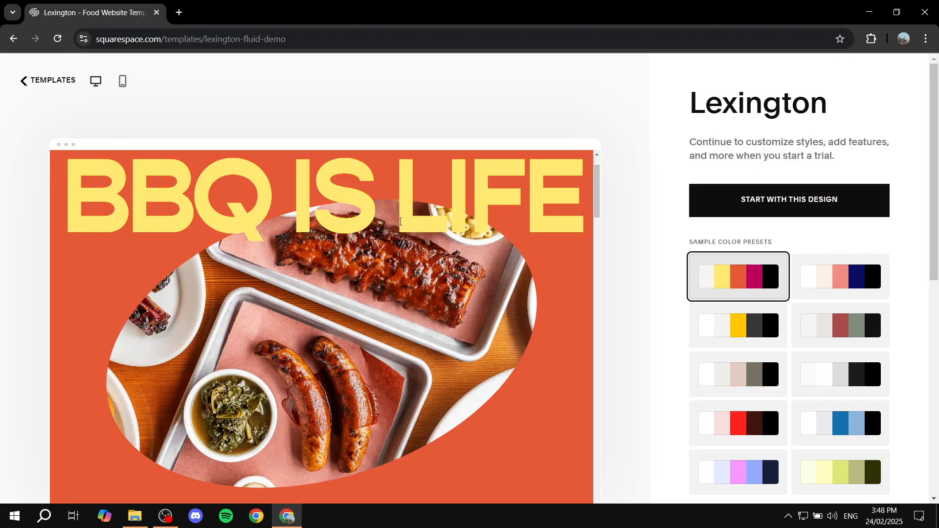
# Preview the Lexington template from header to footer and start a site with this design.
pyautogui.scroll(1, 400, 221)
pyautogui.scroll(-15, 313, 296)
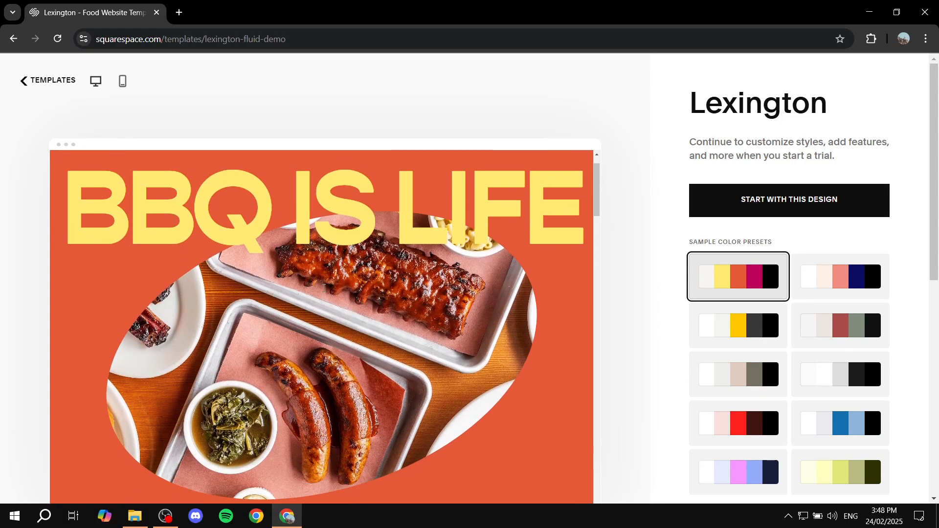
pyautogui.scroll(-10, 314, 311)
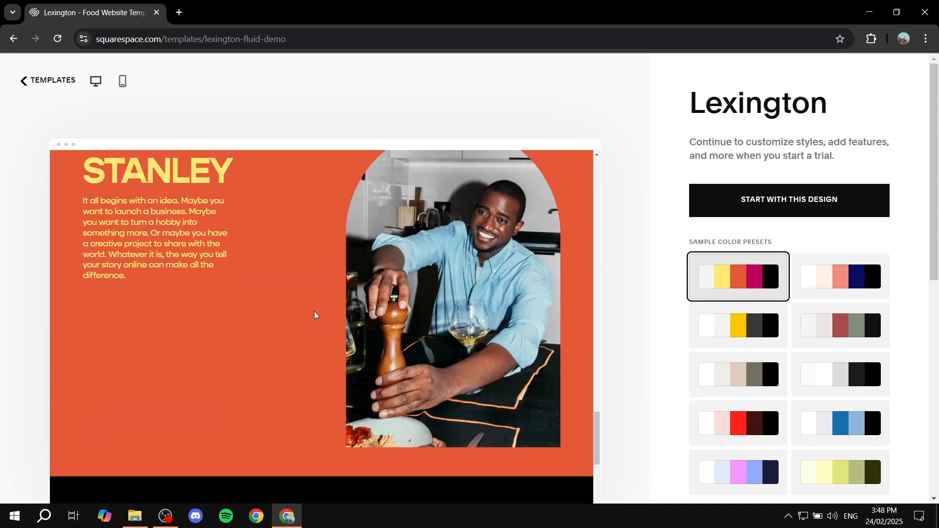
pyautogui.scroll(10, 313, 313)
pyautogui.scroll(15, 327, 313)
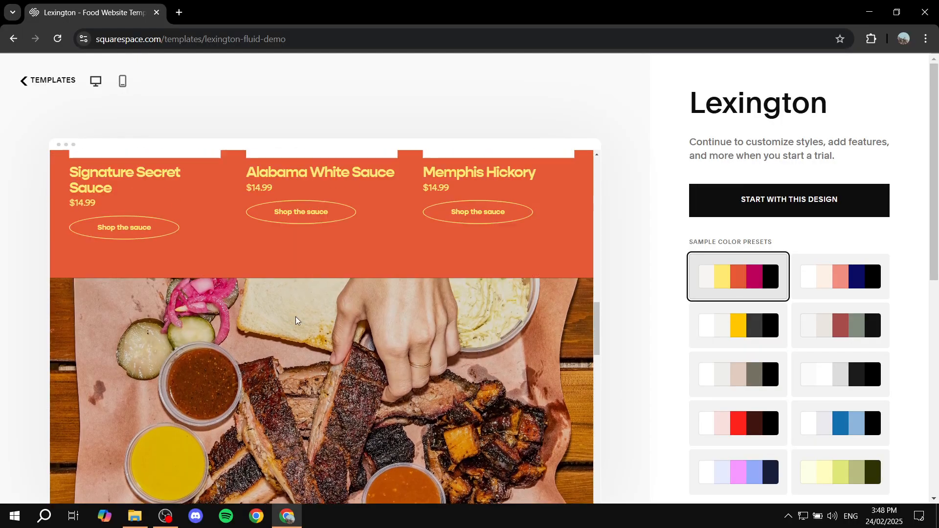
pyautogui.scroll(1, 322, 315)
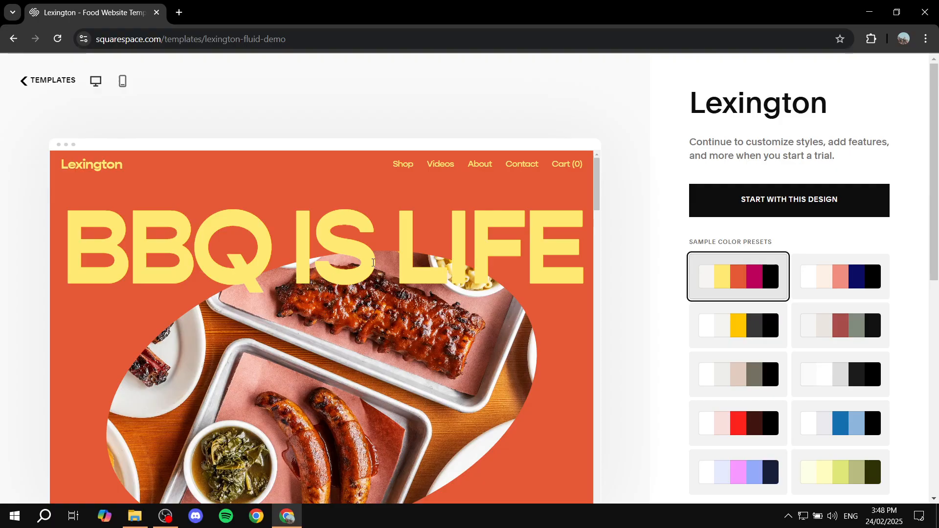
pyautogui.click(775, 203)
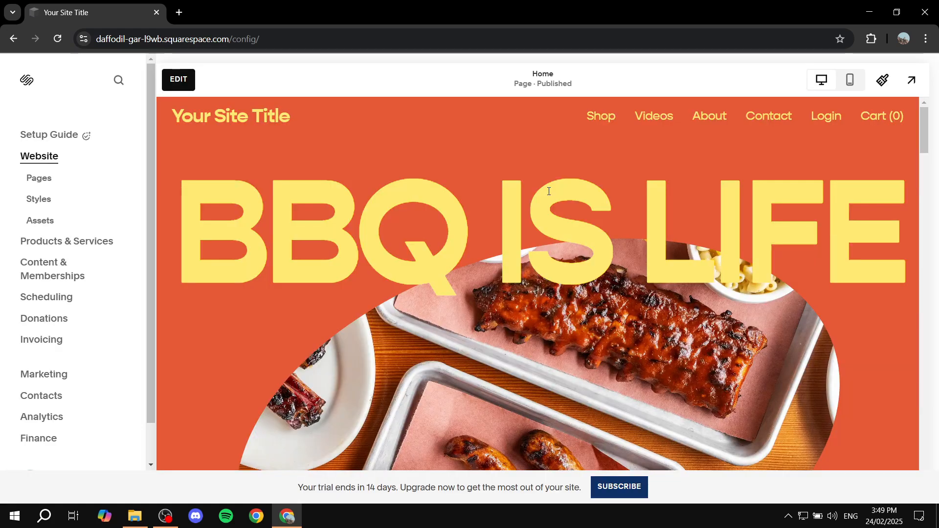
# Look through the new site's home page down to its footer.
pyautogui.scroll(-15, 590, 281)
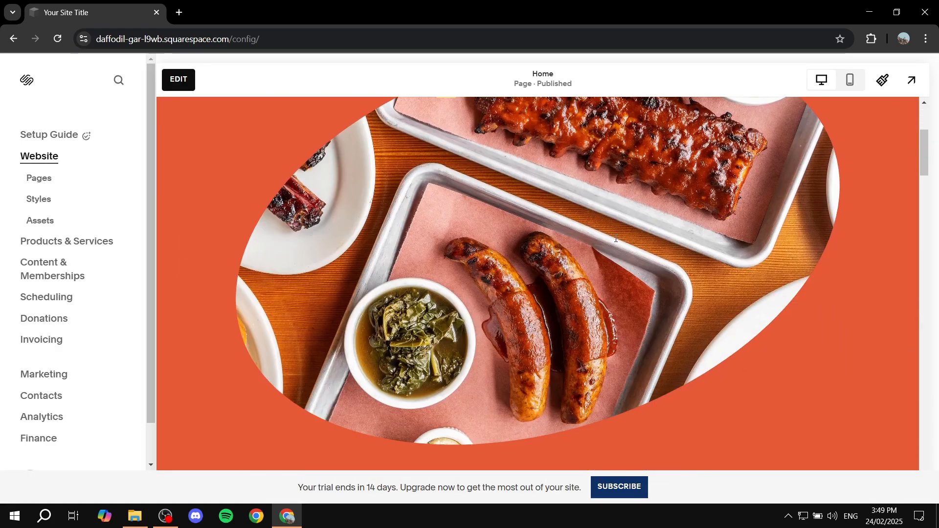
pyautogui.scroll(-10, 538, 241)
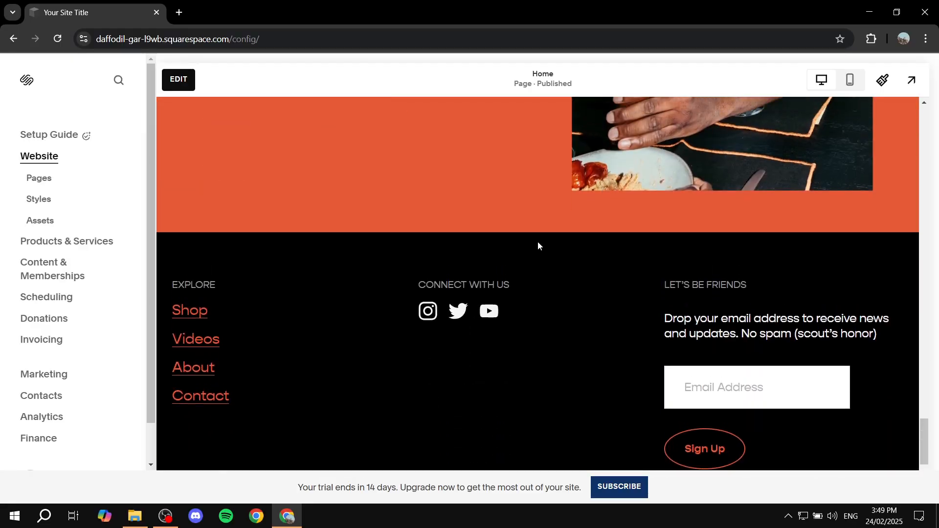
pyautogui.scroll(8, 537, 239)
pyautogui.scroll(-10, 538, 238)
pyautogui.scroll(5, 535, 242)
pyautogui.scroll(20, 535, 240)
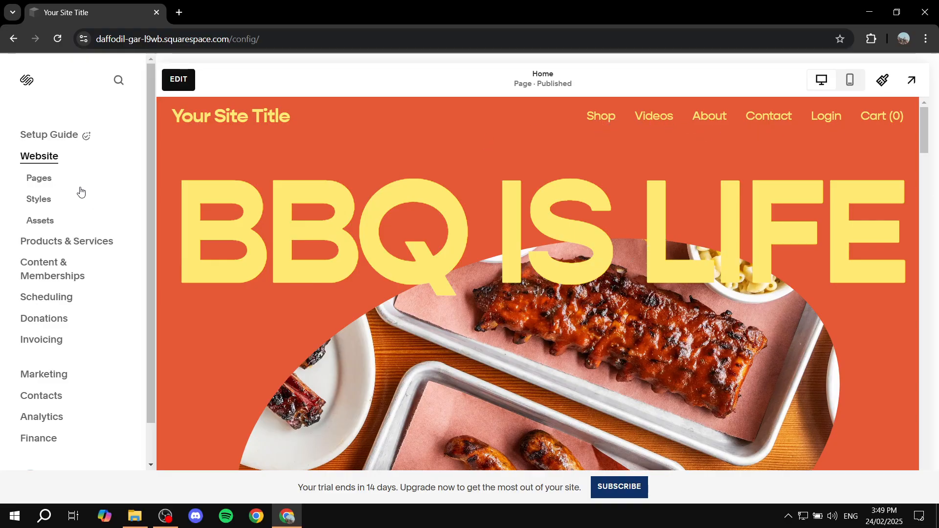
# Delete the Contact page from the main navigation through its page settings.
pyautogui.click(55, 178)
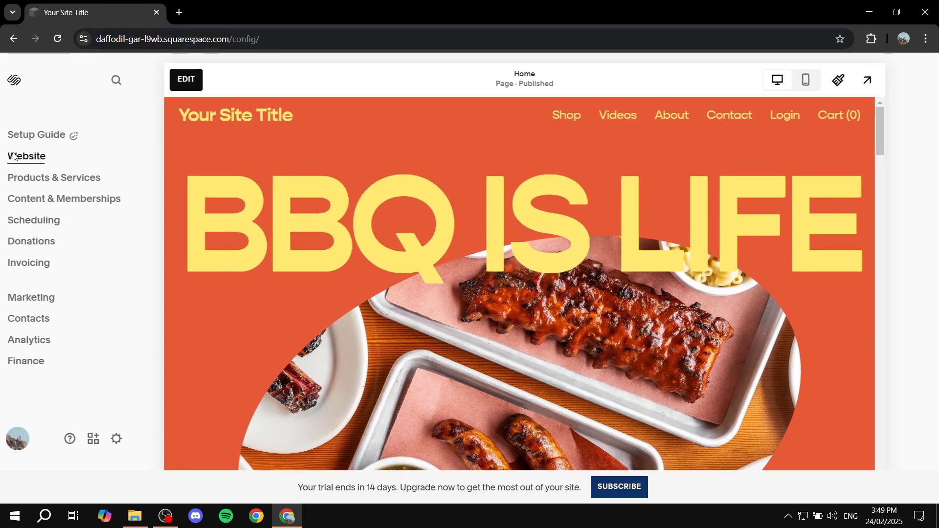
pyautogui.click(38, 158)
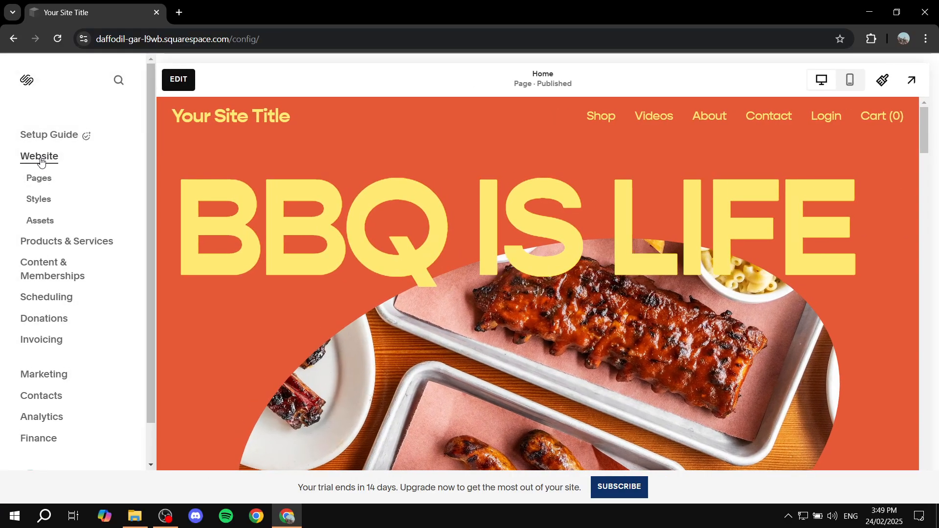
pyautogui.click(48, 182)
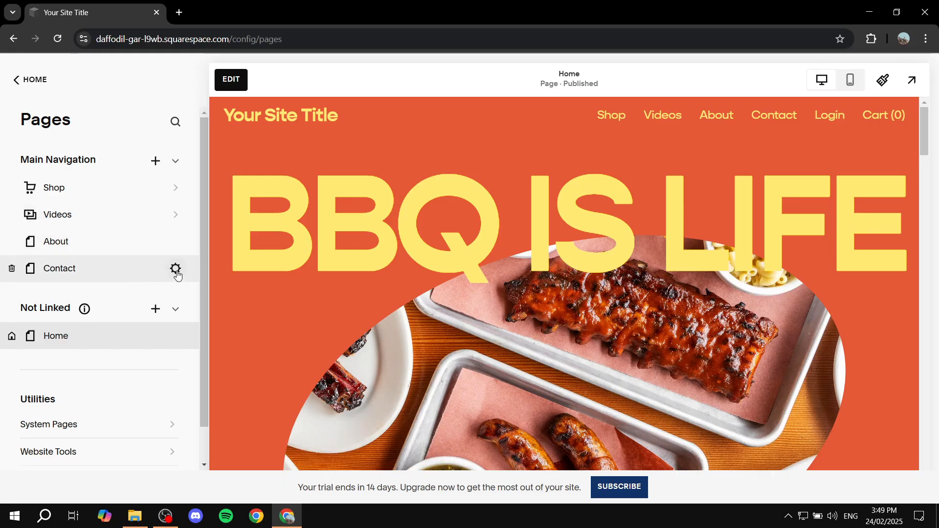
pyautogui.click(175, 269)
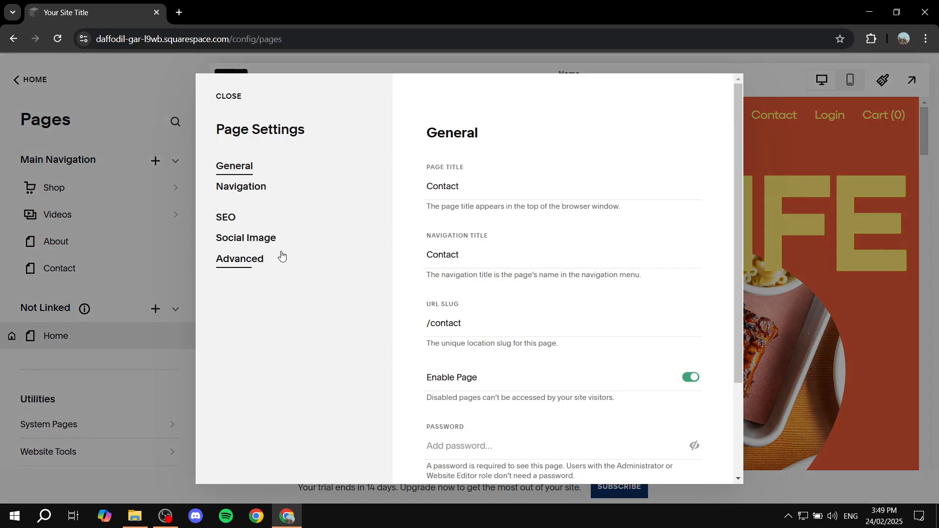
pyautogui.scroll(-1, 575, 302)
pyautogui.scroll(-1, 575, 302)
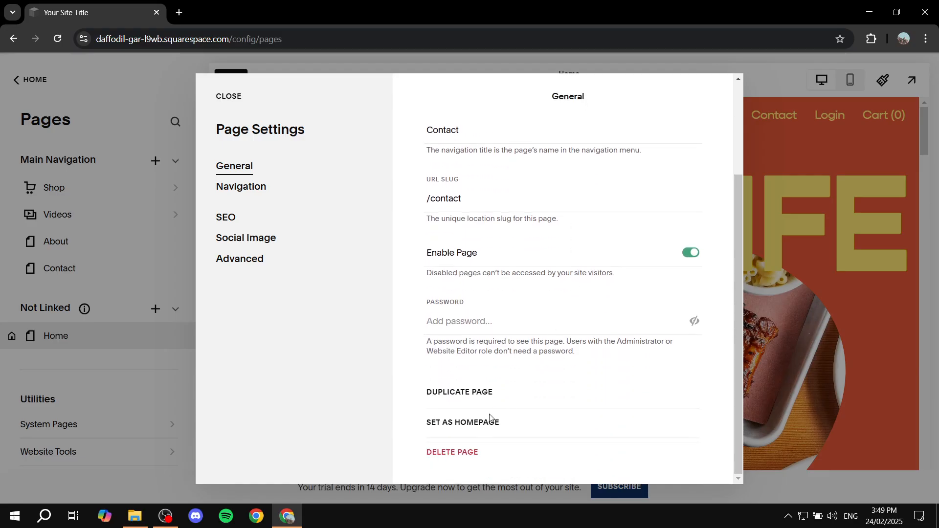
pyautogui.click(459, 458)
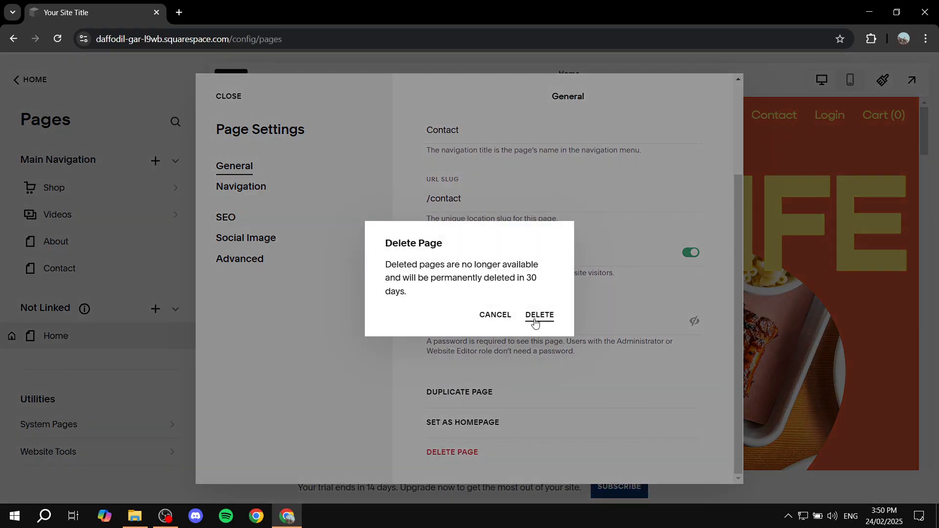
pyautogui.press('Return')
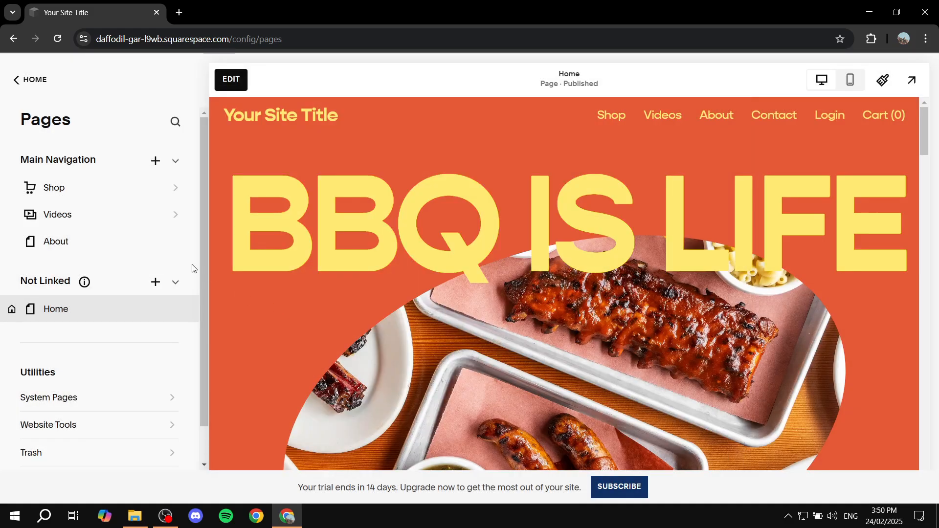
# Delete the About page from the main navigation through its page settings.
pyautogui.click(175, 242)
pyautogui.scroll(-3, 440, 335)
pyautogui.click(455, 452)
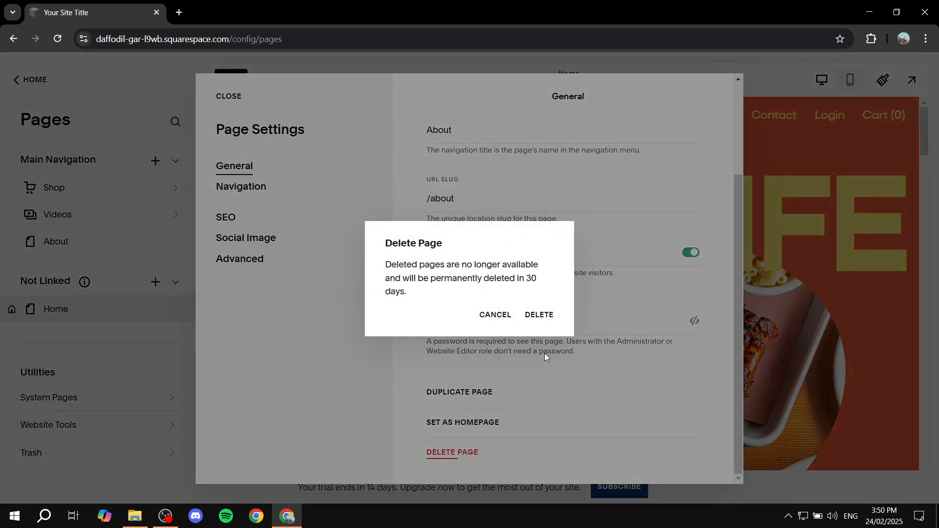
pyautogui.press('Return')
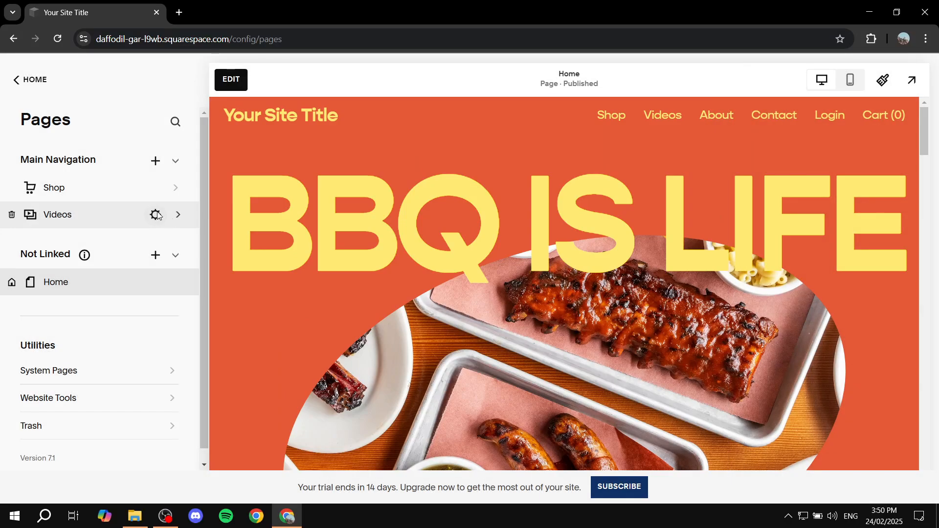
# Delete the Videos page from the main navigation through its page settings.
pyautogui.click(153, 214)
pyautogui.scroll(-5, 463, 433)
pyautogui.click(457, 453)
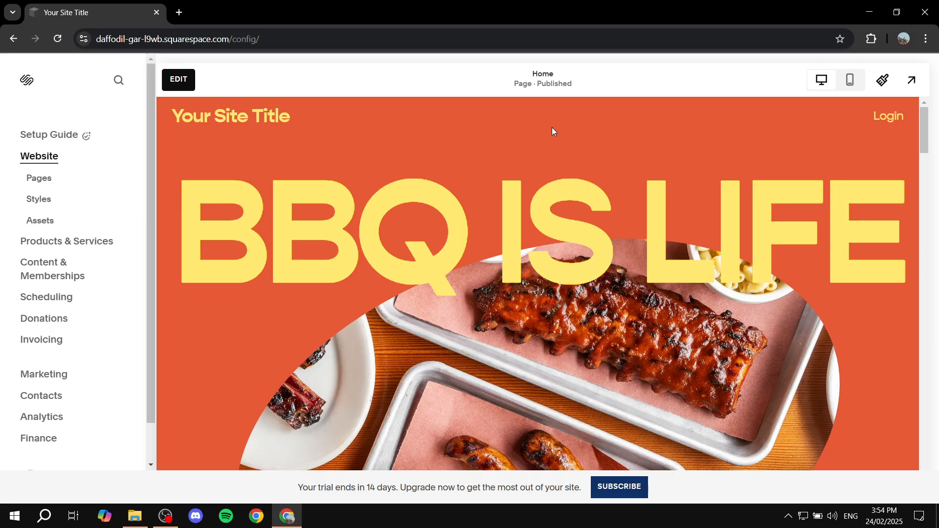
# Review the home page preview down to its footer and check the list of remaining pages.
pyautogui.scroll(-20, 497, 268)
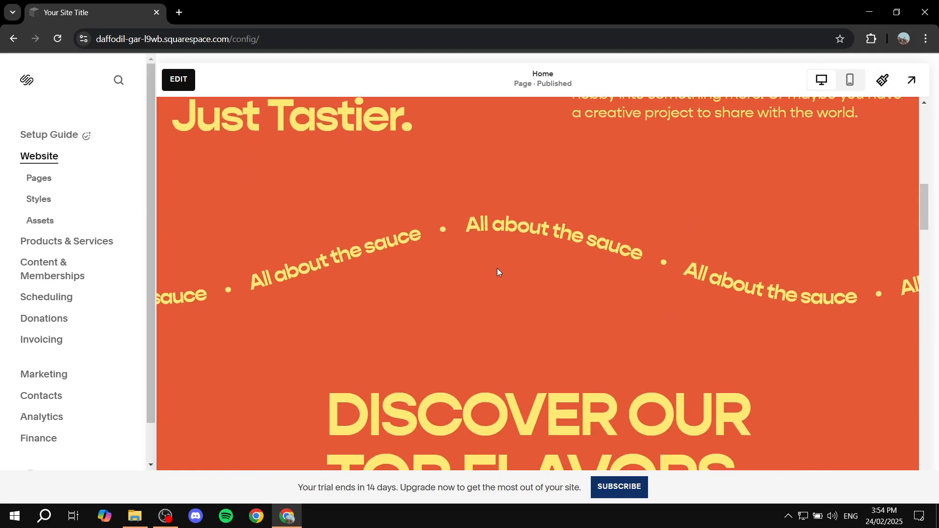
pyautogui.scroll(-10, 497, 320)
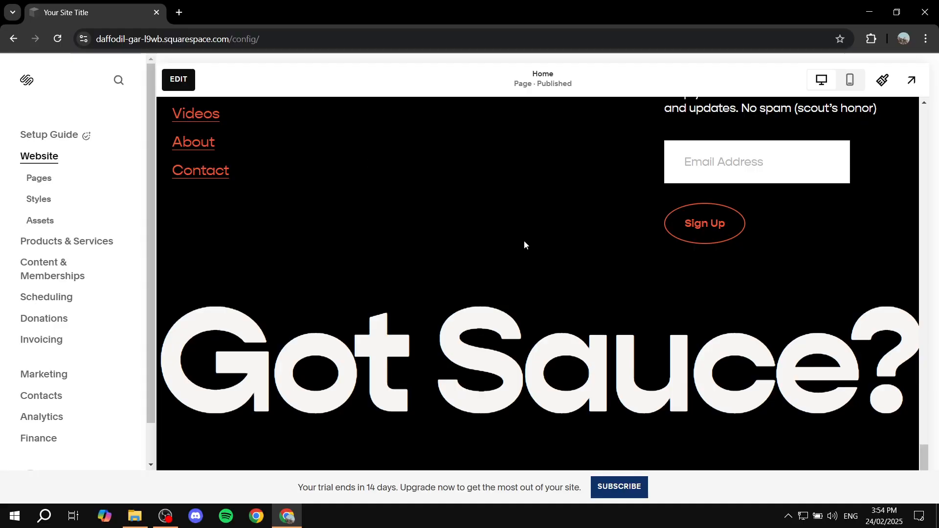
pyautogui.scroll(15, 507, 288)
pyautogui.scroll(12, 501, 279)
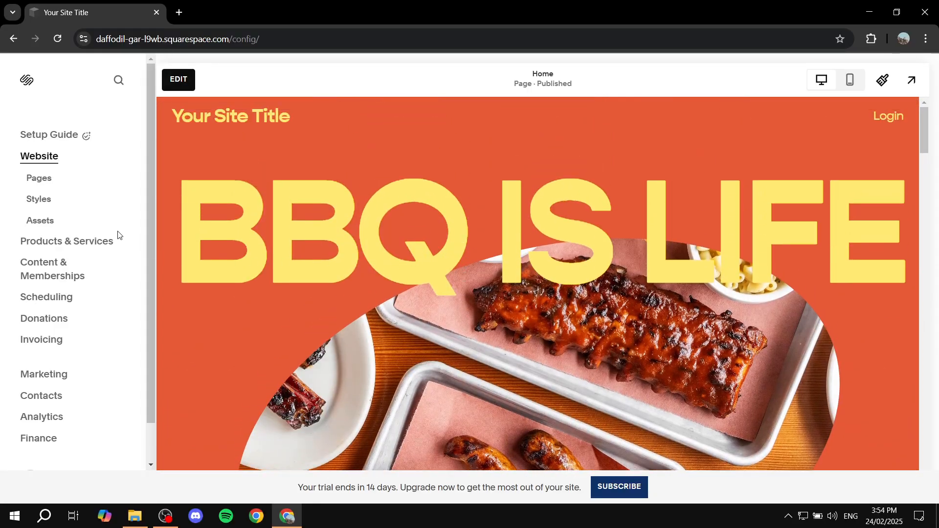
pyautogui.click(39, 178)
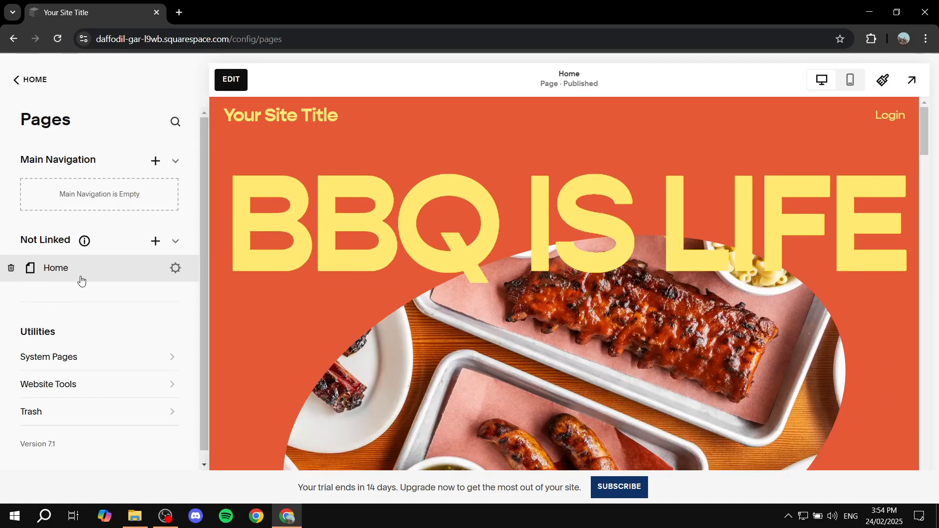
pyautogui.click(16, 79)
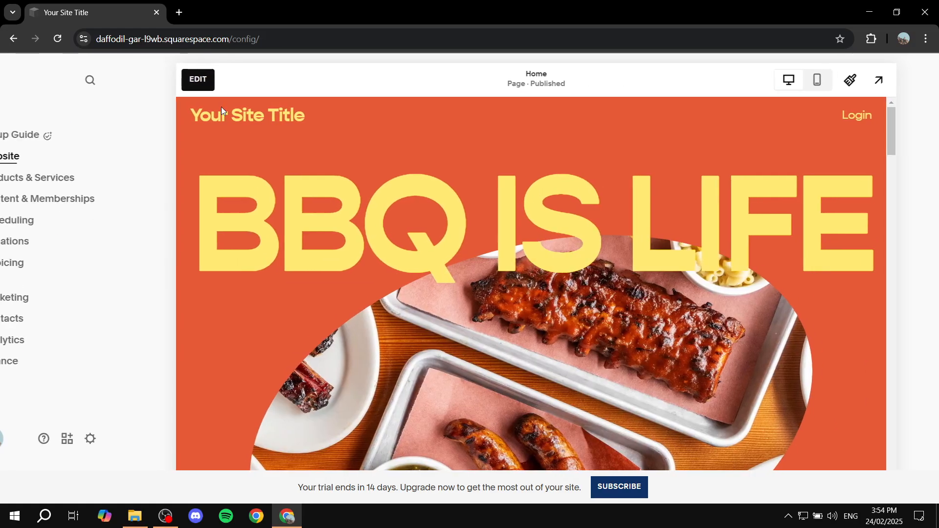
# Look through the home page in edit mode and exit the editor without changes.
pyautogui.click(185, 87)
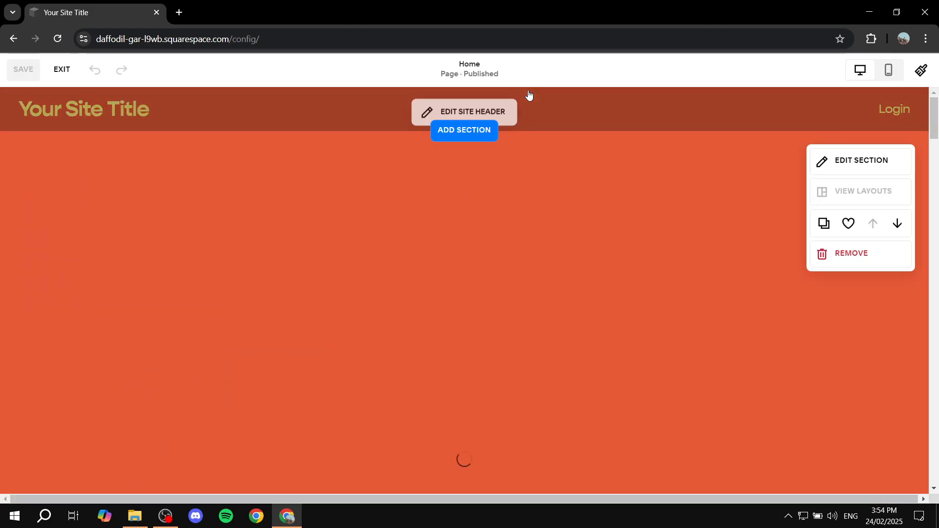
pyautogui.scroll(-15, 788, 225)
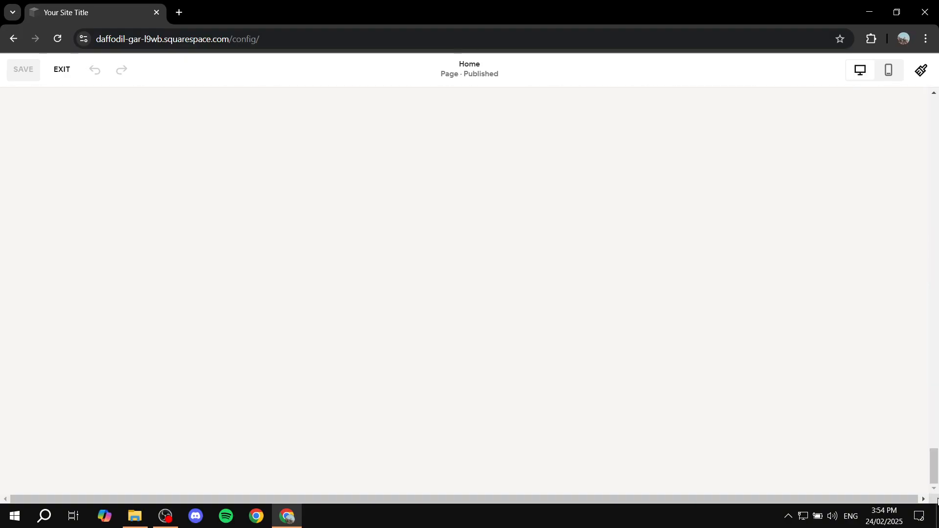
pyautogui.moveTo(934, 464); pyautogui.dragTo(936, 106)
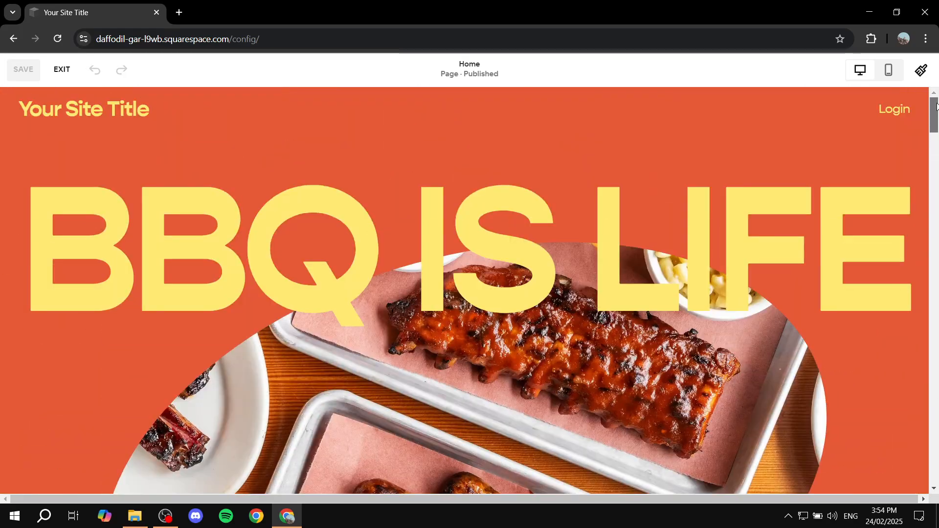
pyautogui.click(73, 70)
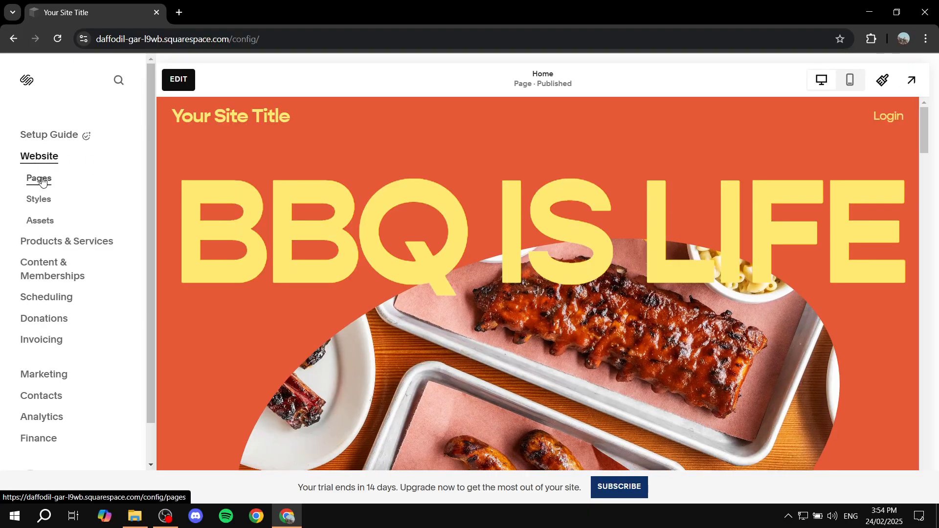
# Turn off Show Header and Show Footer in the Home page's navigation settings, save them, and check the page preview.
pyautogui.click(42, 180)
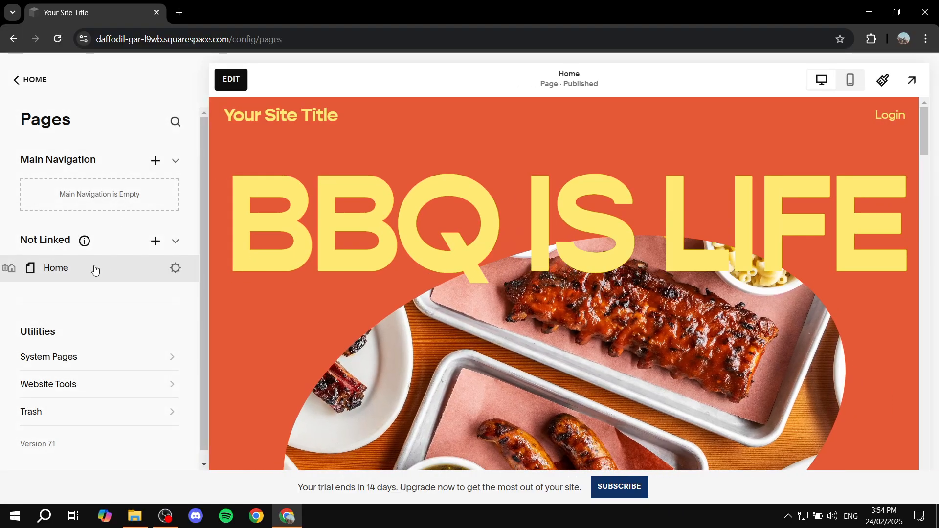
pyautogui.click(175, 269)
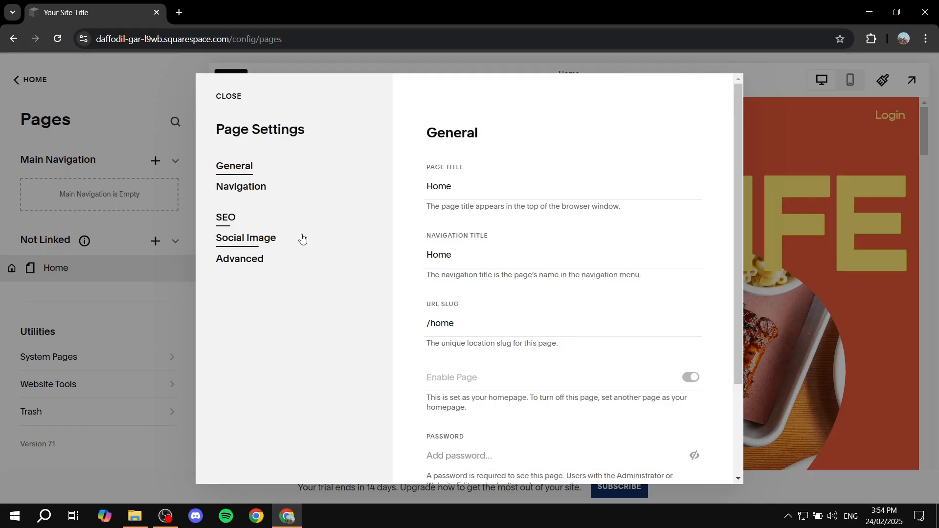
pyautogui.click(234, 187)
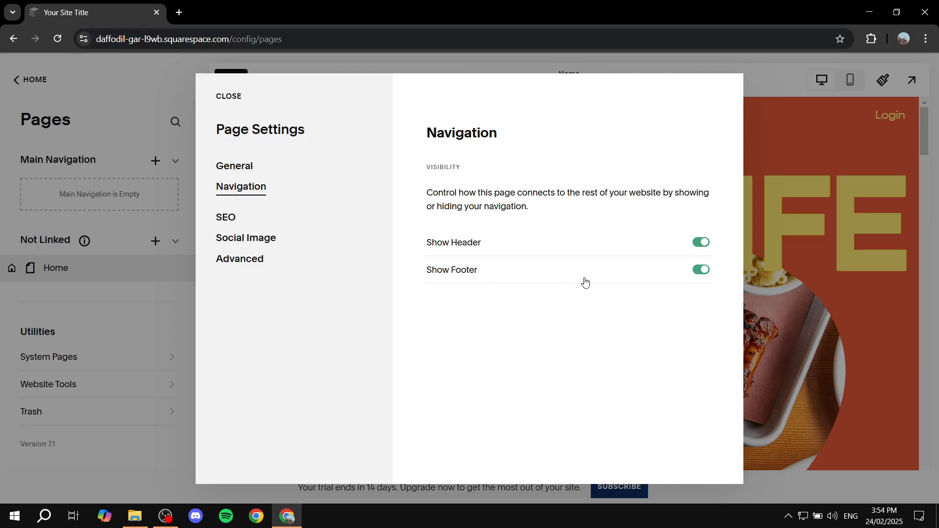
pyautogui.click(699, 243)
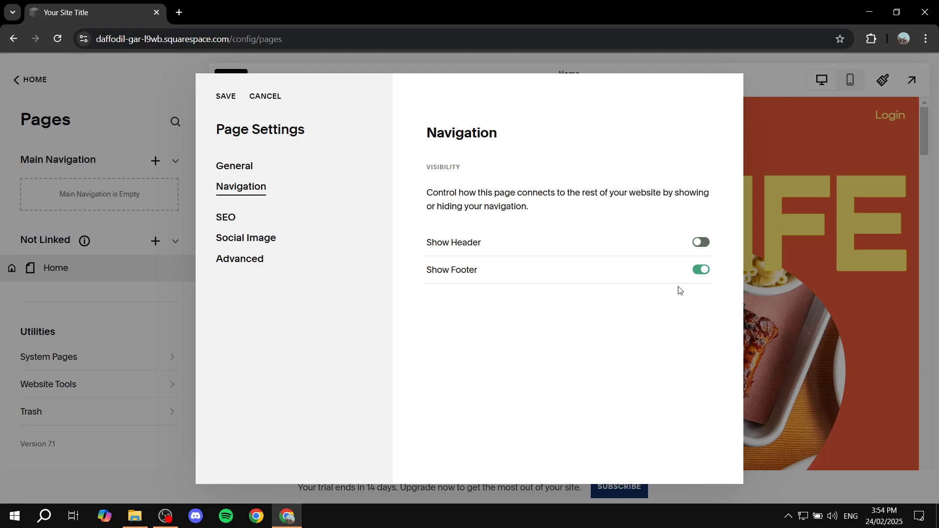
pyautogui.click(701, 269)
pyautogui.click(227, 101)
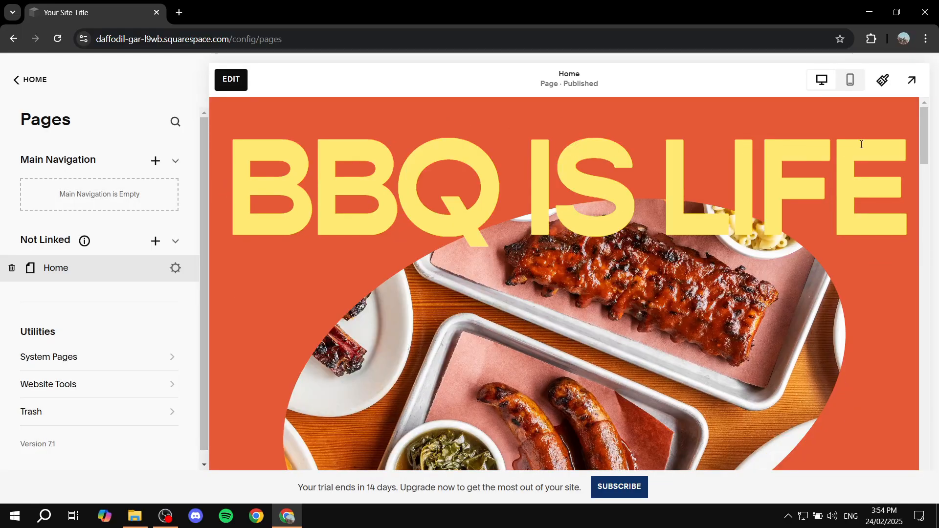
pyautogui.moveTo(929, 141); pyautogui.dragTo(922, 98)
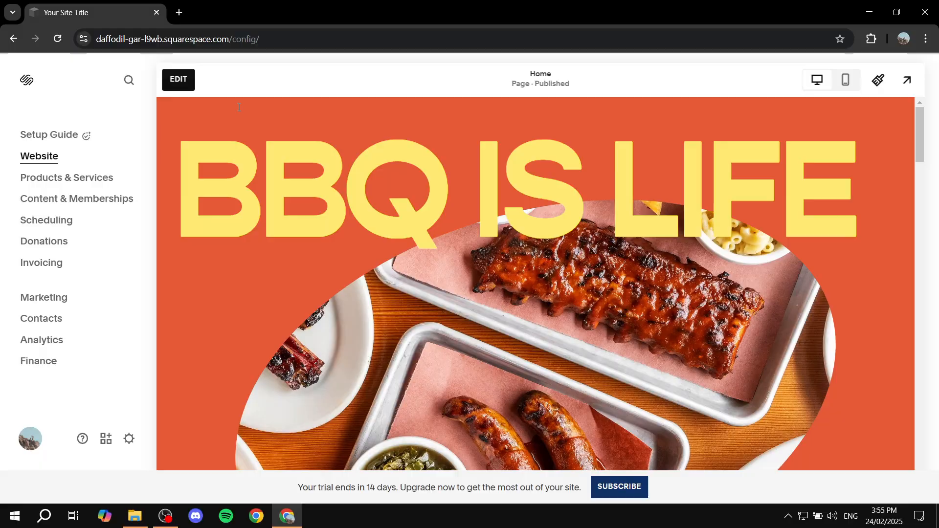
# Start editing the home page and remove its "BBQ IS LIFE" and "BBQ Sauce. Just Tastier." sections.
pyautogui.click(189, 83)
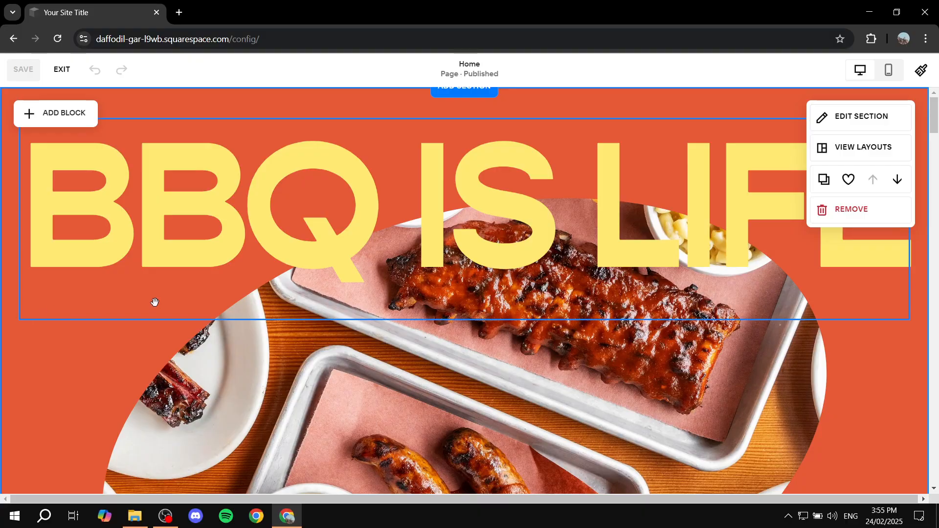
pyautogui.click(843, 209)
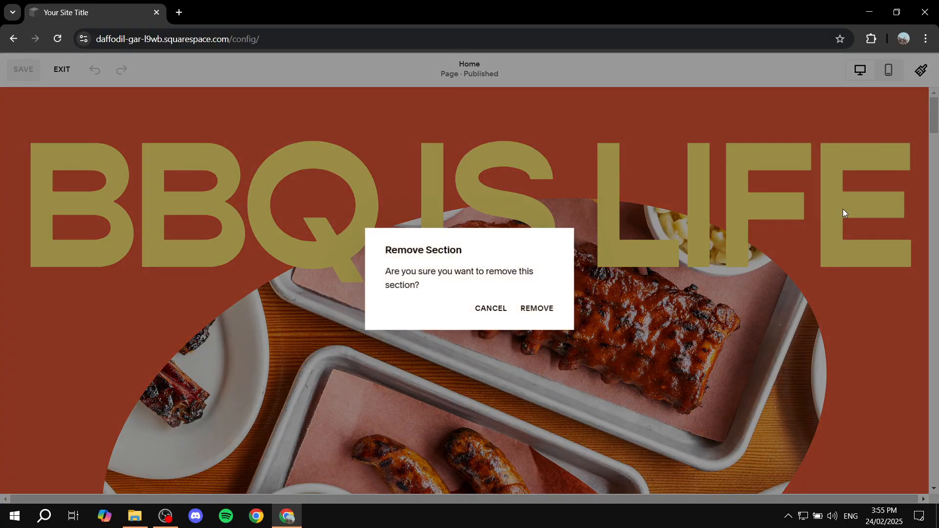
pyautogui.click(535, 308)
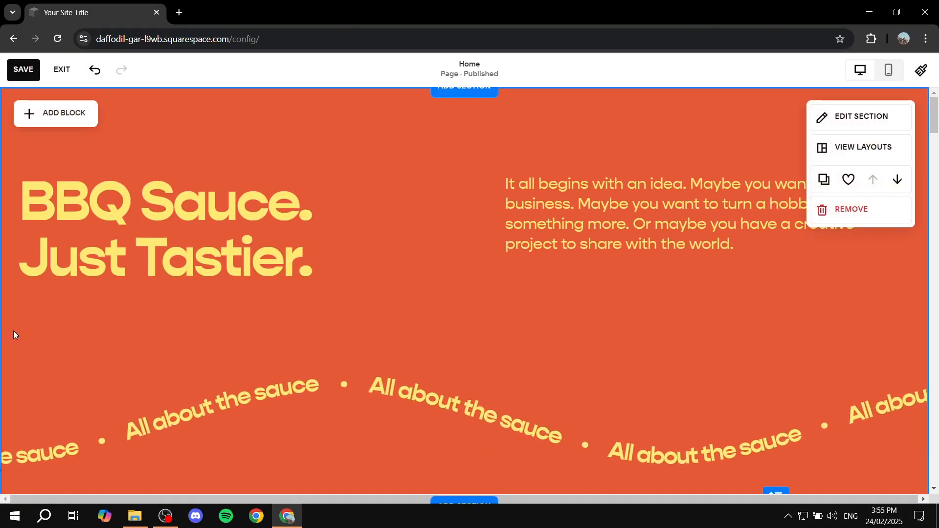
pyautogui.click(836, 209)
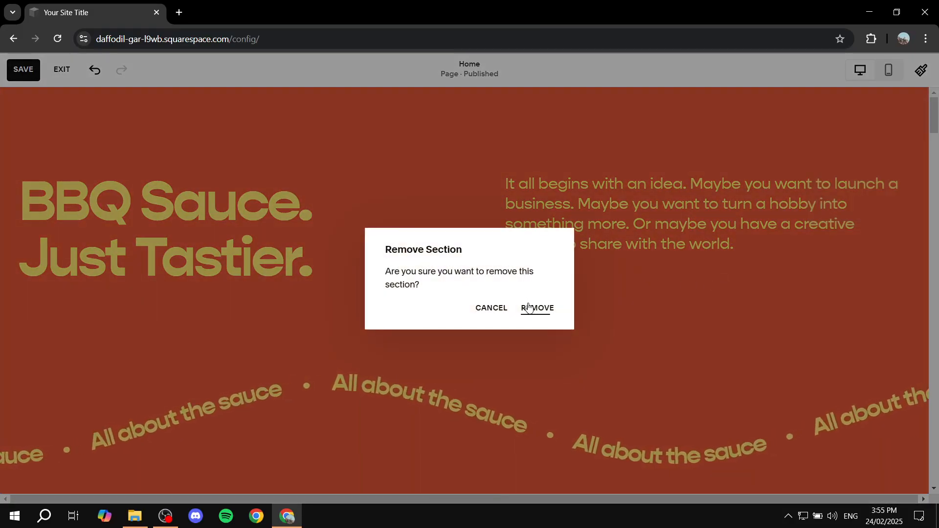
pyautogui.click(536, 308)
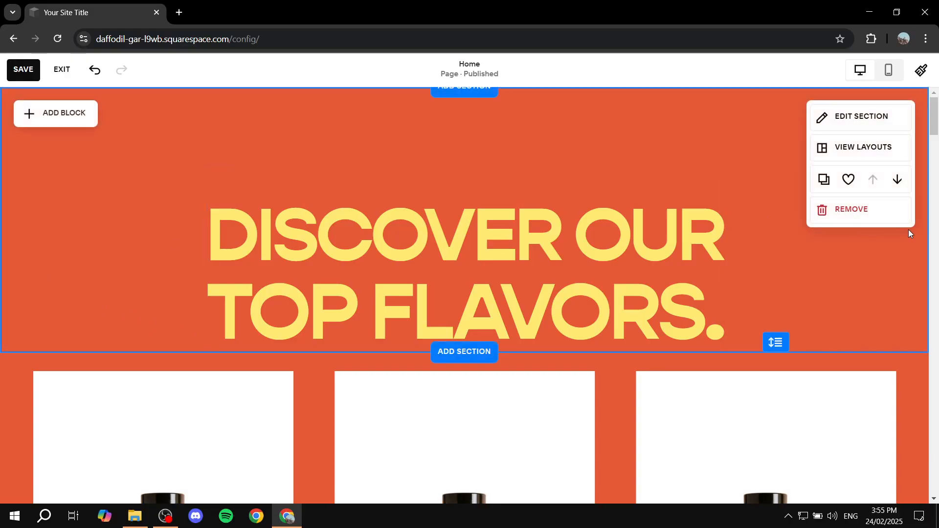
# Remove the "DISCOVER OUR TOP FLAVORS." heading section and the sauce bottle section below it.
pyautogui.click(868, 212)
pyautogui.click(537, 308)
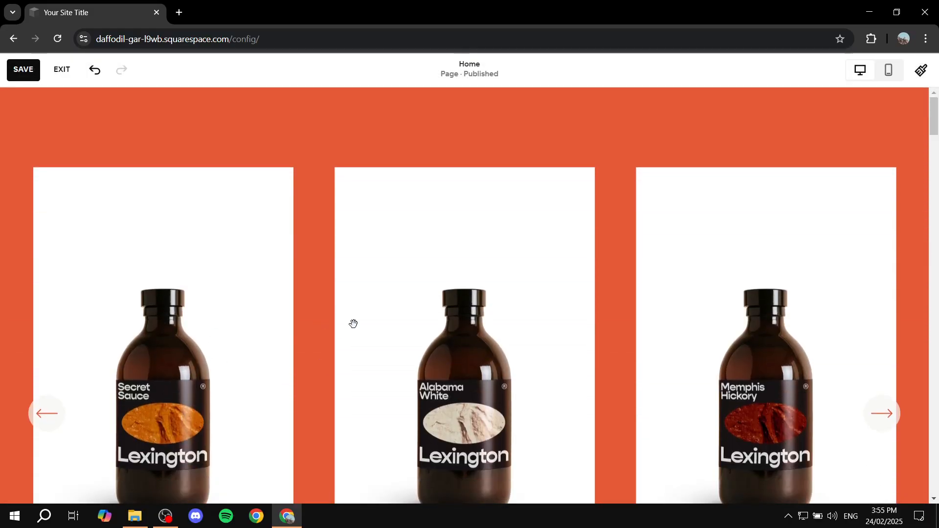
pyautogui.click(853, 212)
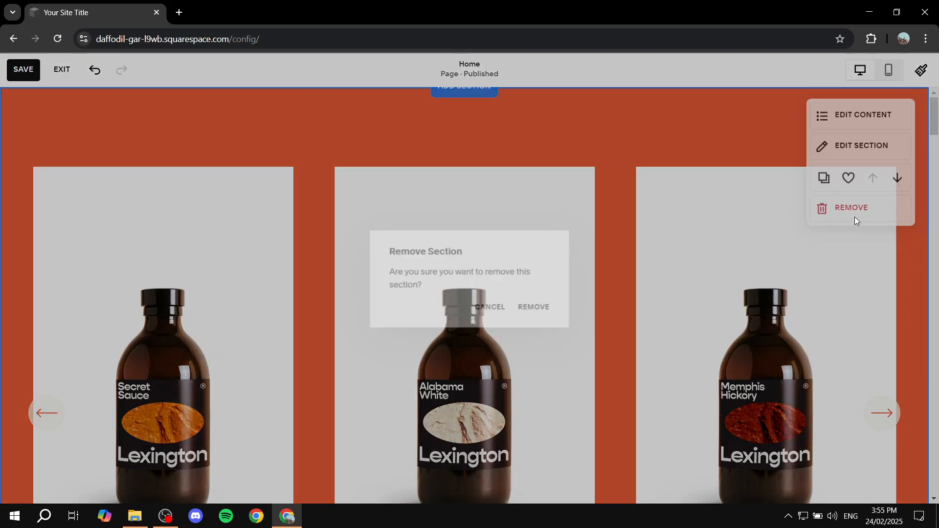
pyautogui.click(536, 308)
# Remove the full-width ribs photo section and the "WHAT'S COOKIN'?" section.
pyautogui.moveTo(25, 274)
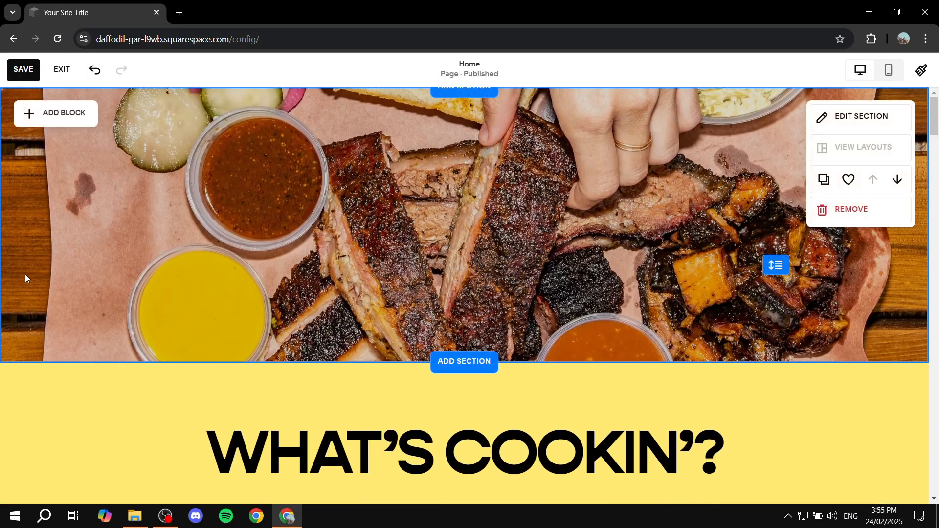
pyautogui.click(861, 211)
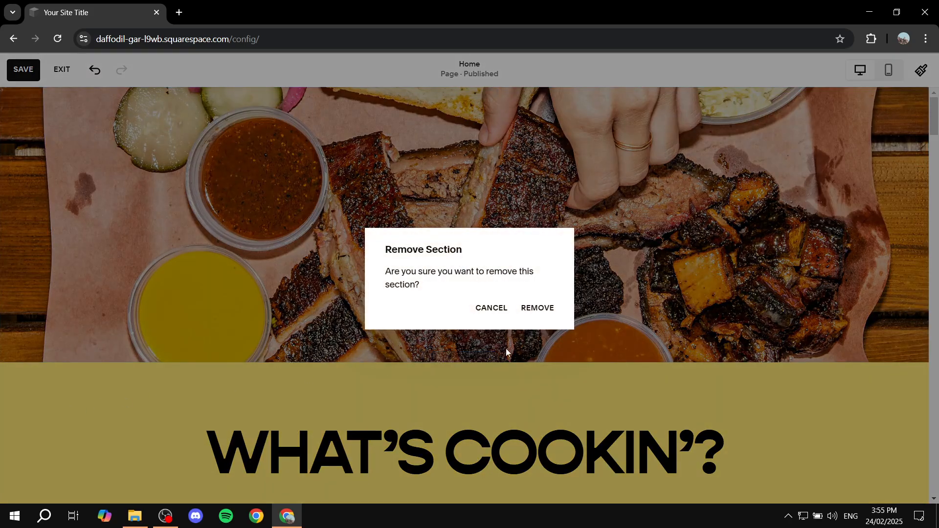
pyautogui.click(539, 311)
pyautogui.moveTo(45, 265)
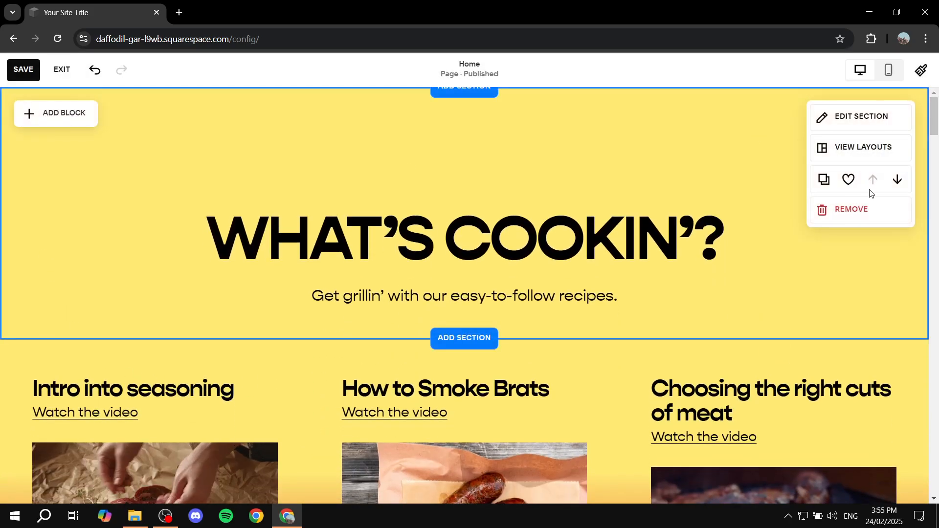
pyautogui.click(851, 210)
pyautogui.click(538, 309)
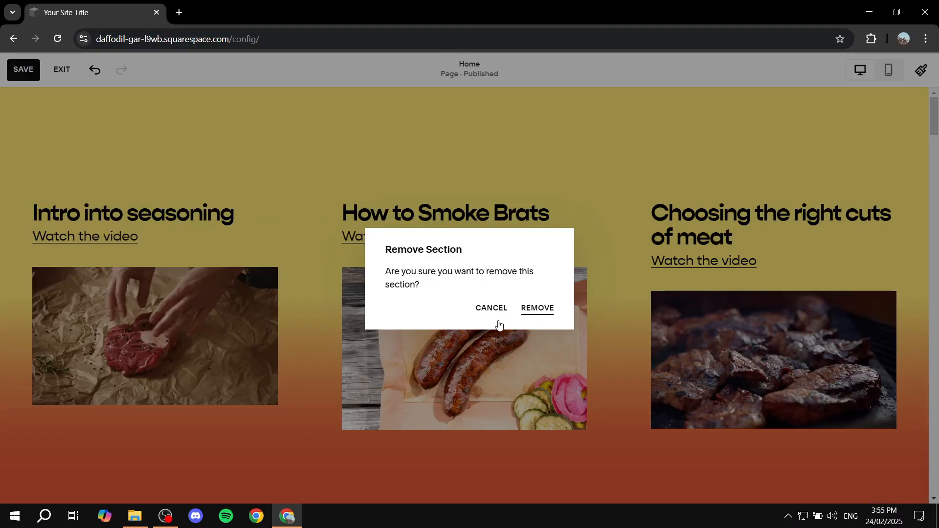
# Remove the three-recipe video section and the "ABOUT STANLEY" section.
pyautogui.moveTo(26, 221)
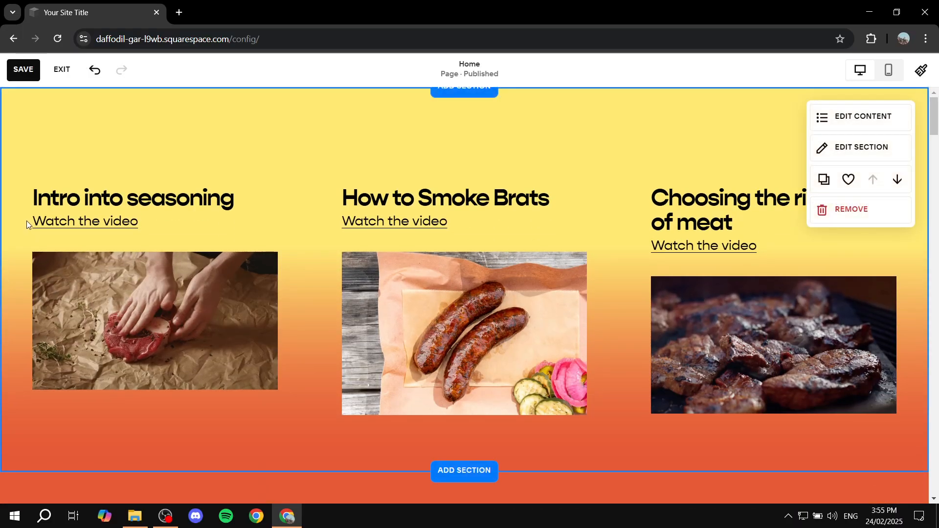
pyautogui.click(852, 218)
pyautogui.click(538, 310)
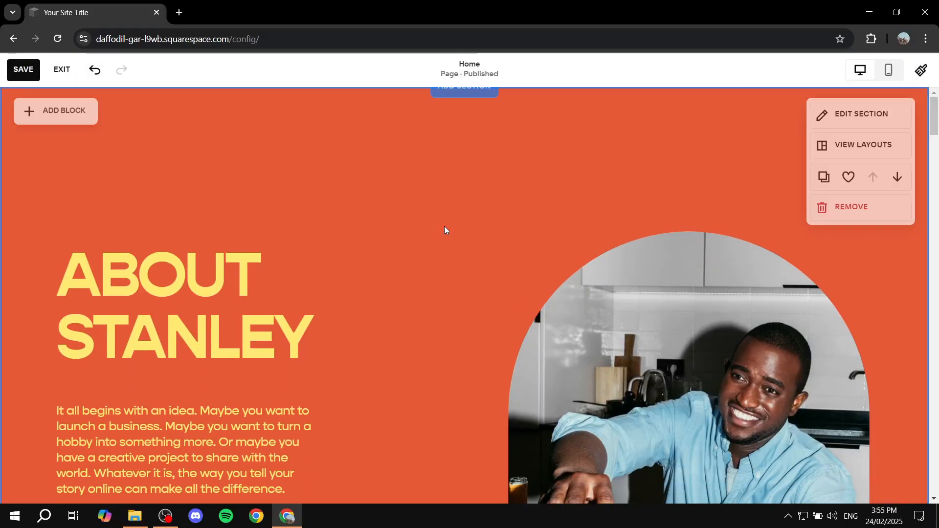
pyautogui.click(875, 215)
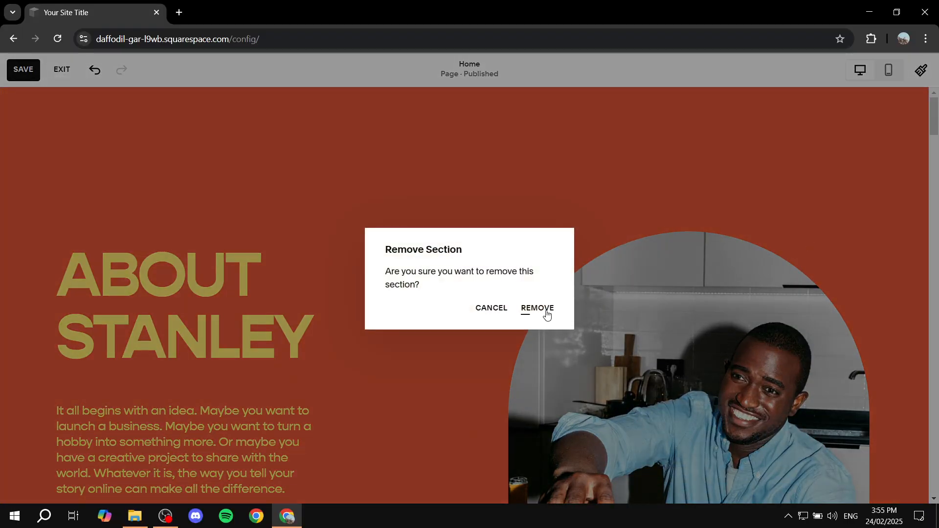
pyautogui.click(538, 309)
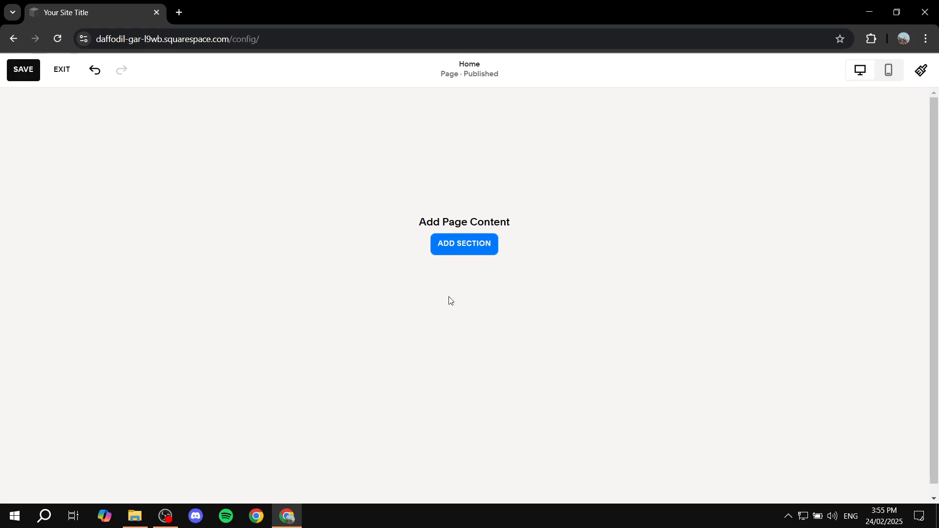
# Add a blank section to the emptied home page.
pyautogui.click(461, 244)
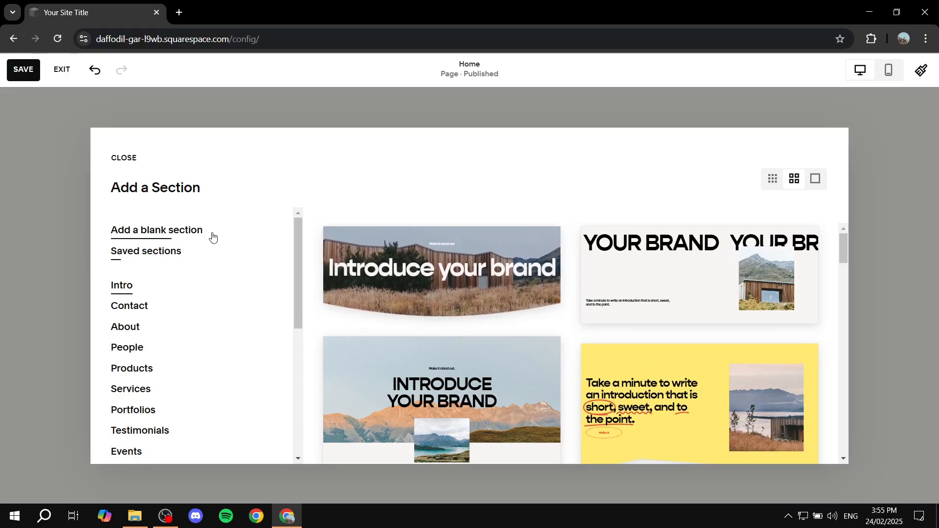
pyautogui.click(176, 229)
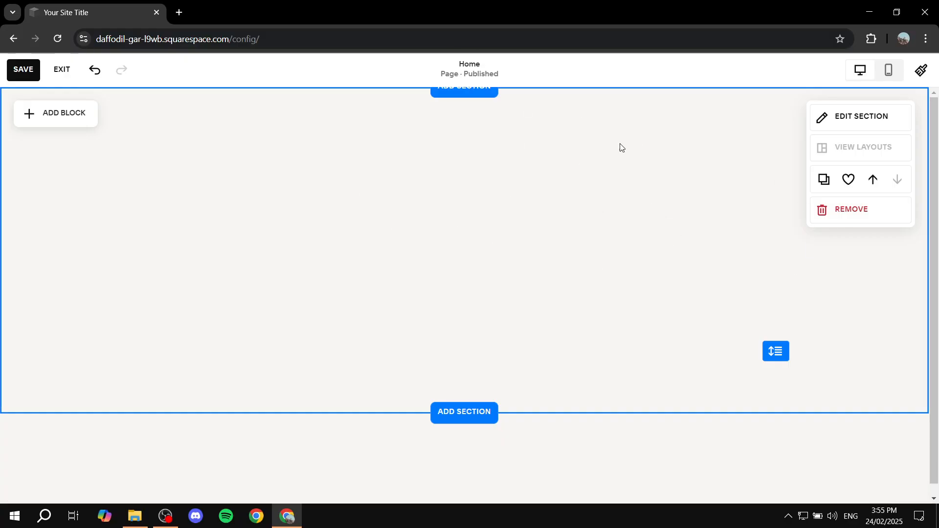
# Try an image block in the blank section, moving it to the horizontal centre.
pyautogui.click(52, 108)
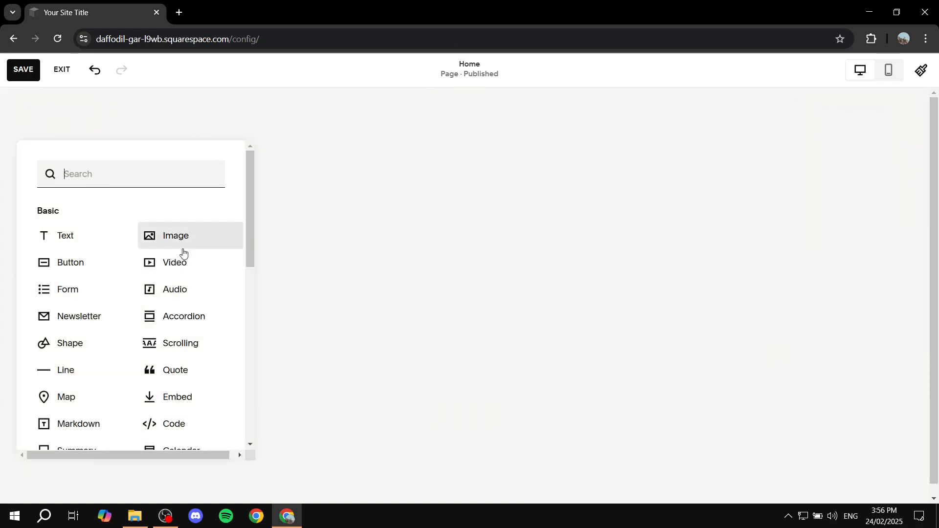
pyautogui.scroll(-1, 123, 259)
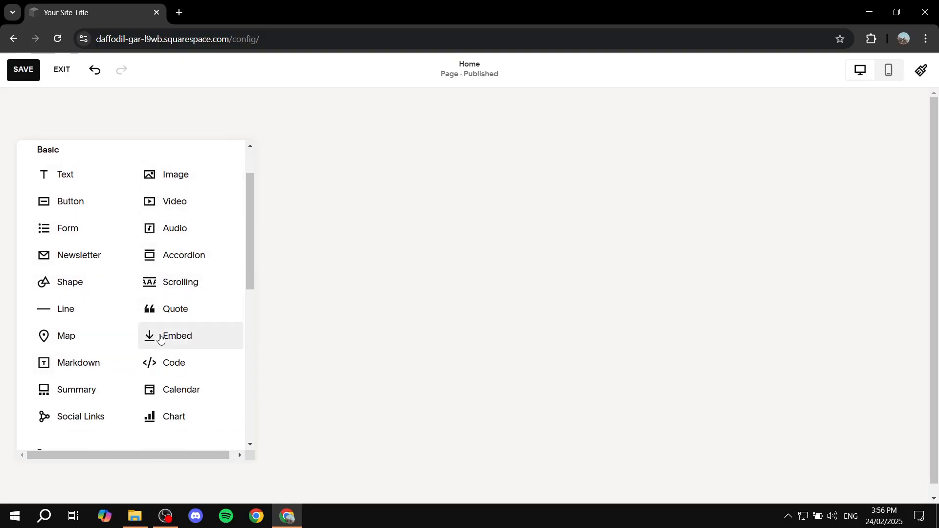
pyautogui.scroll(1, 181, 286)
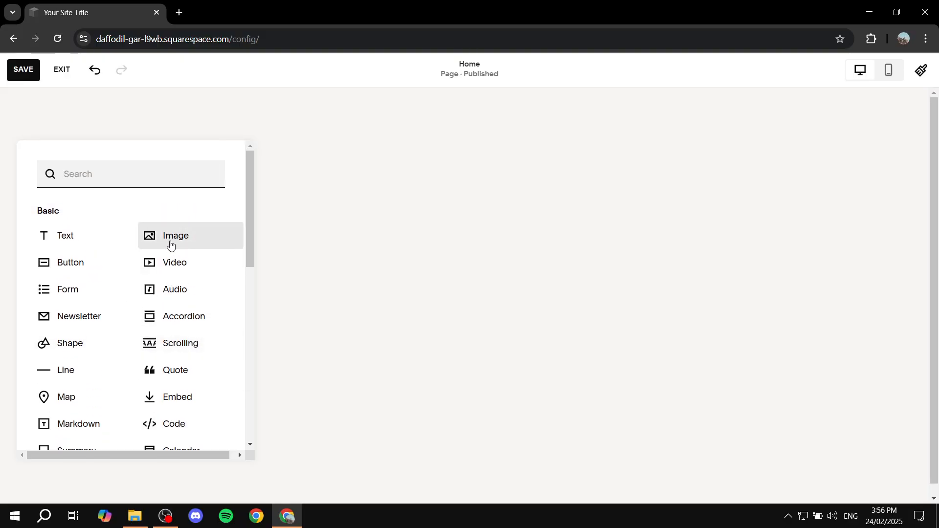
pyautogui.click(170, 245)
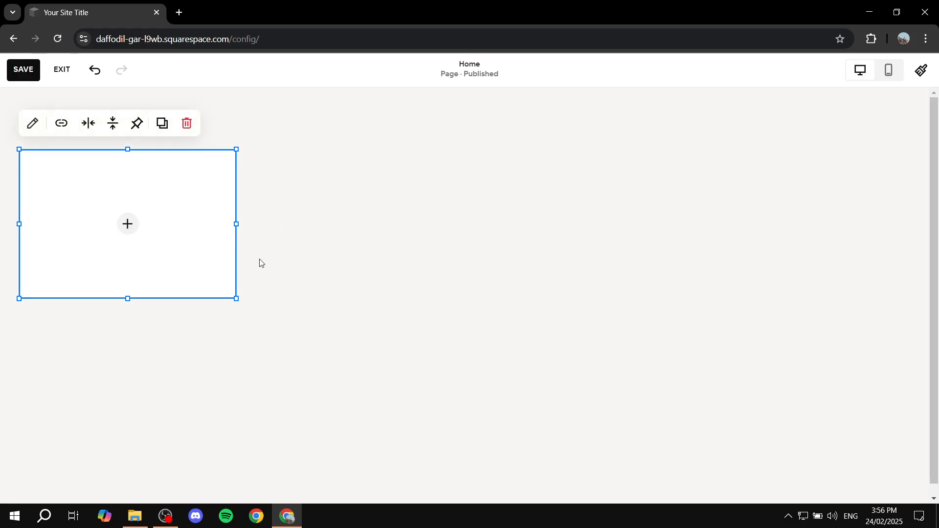
pyautogui.moveTo(189, 243); pyautogui.dragTo(510, 230)
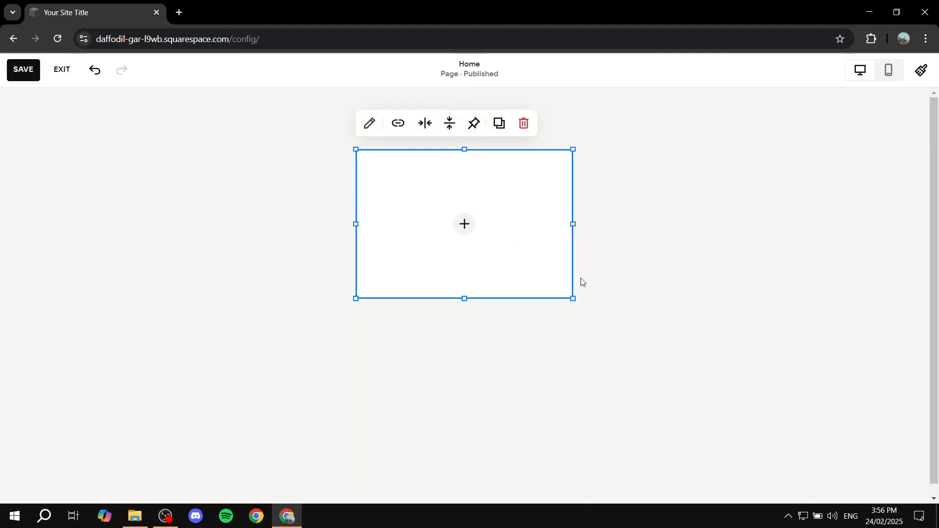
pyautogui.click(636, 162)
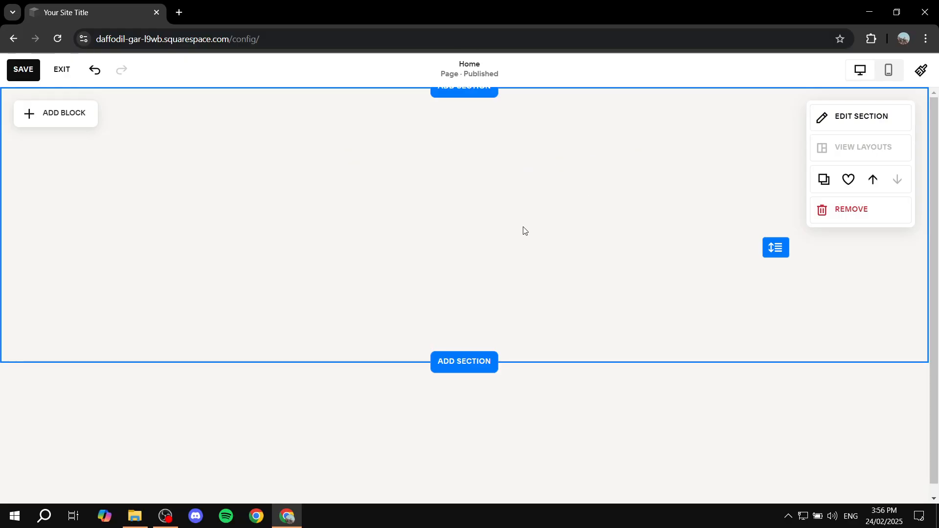
# Give the blank section the mountain sunset background image unsplash-image-kZvrNBMh6Po.jpg and set its overlay opacity to 0%.
pyautogui.click(853, 119)
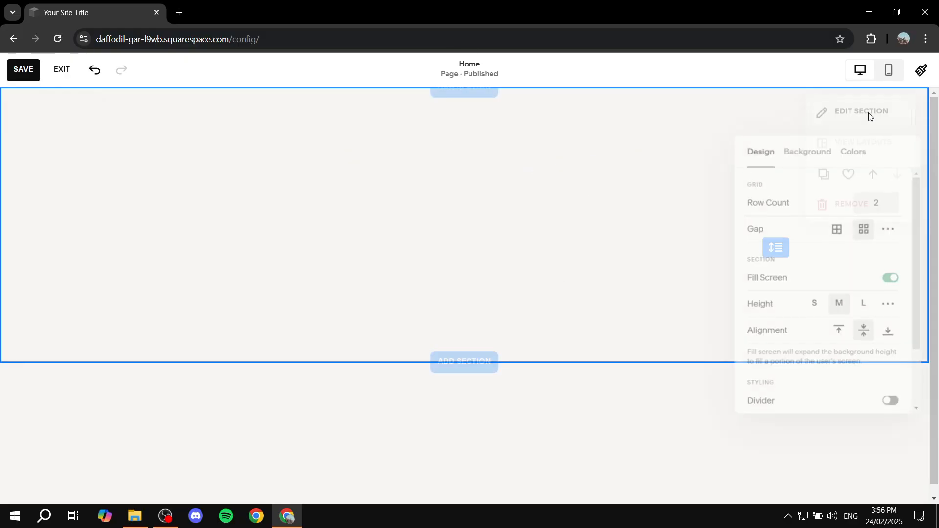
pyautogui.click(798, 152)
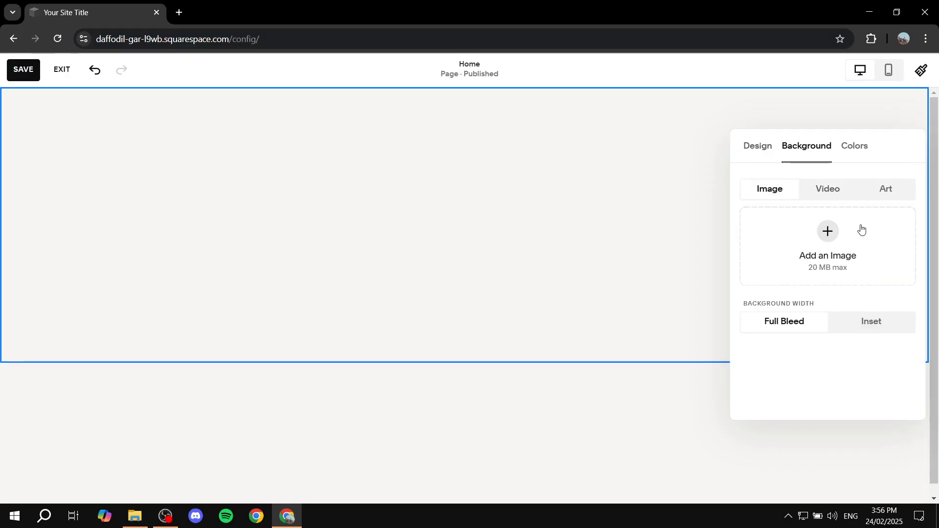
pyautogui.click(826, 233)
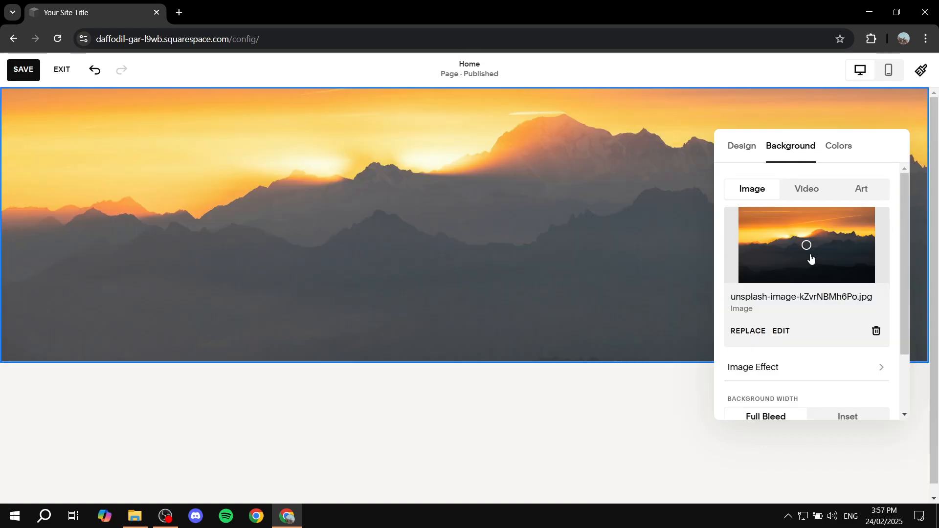
pyautogui.scroll(-2, 811, 259)
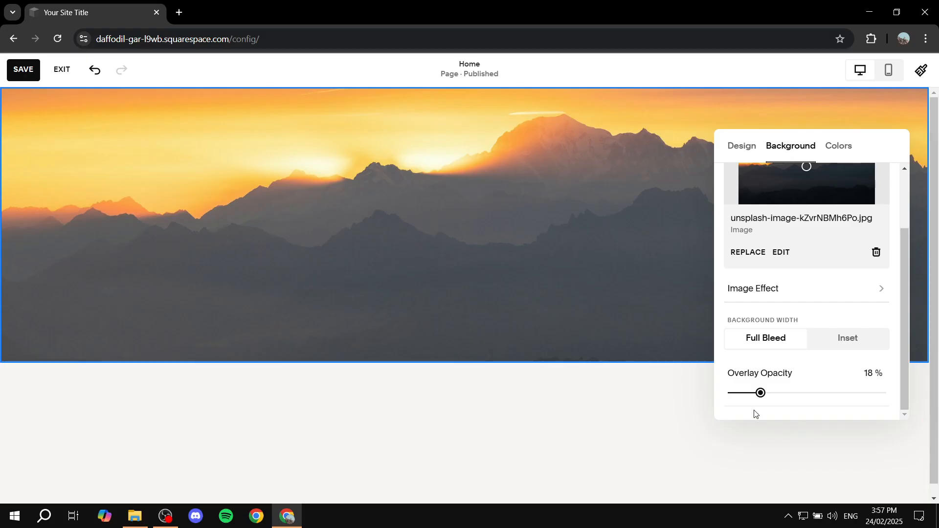
pyautogui.moveTo(761, 393); pyautogui.dragTo(706, 400)
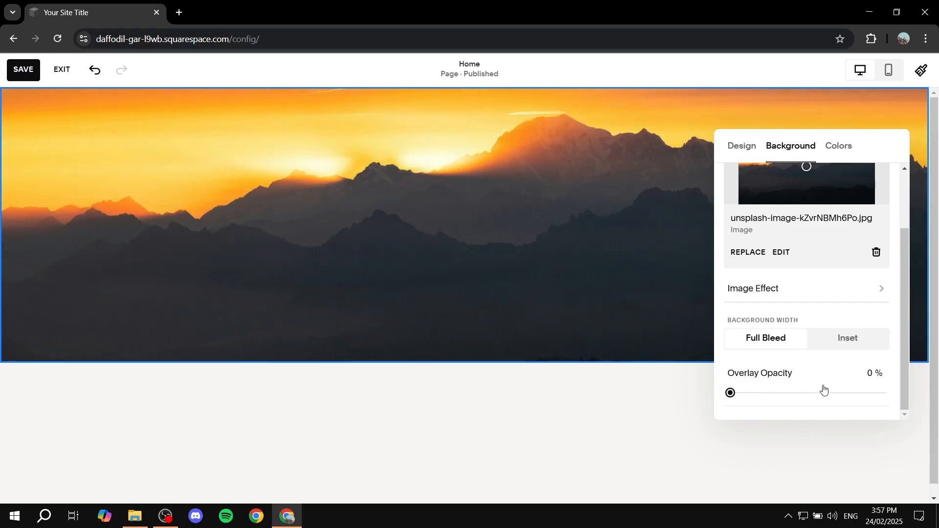
pyautogui.scroll(2, 771, 351)
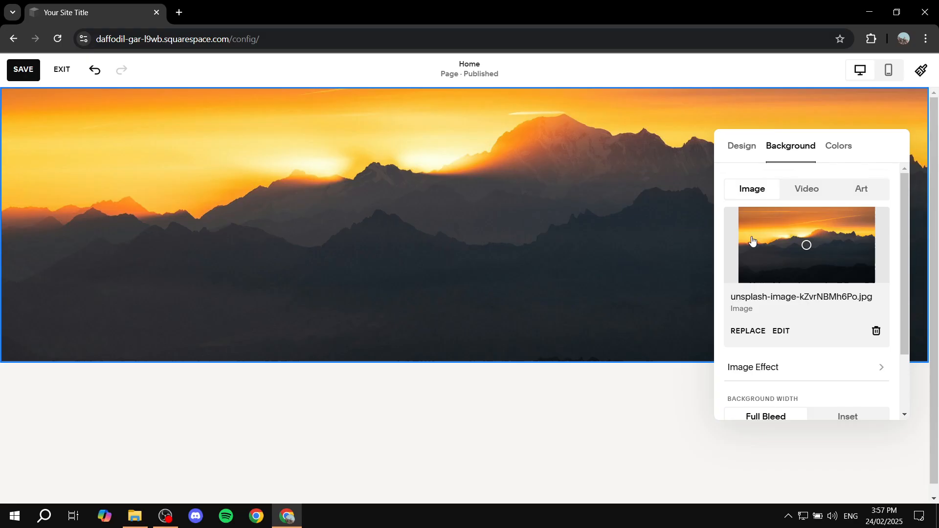
# Extend the mountain section's layout grid slightly downward and add a text block, moved to the section's horizontal centre.
pyautogui.click(412, 237)
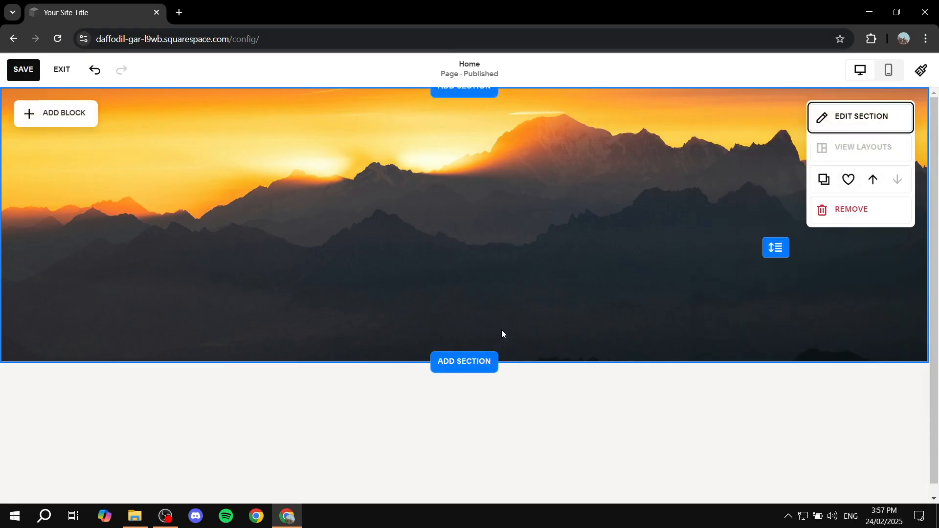
pyautogui.moveTo(767, 254); pyautogui.dragTo(765, 288)
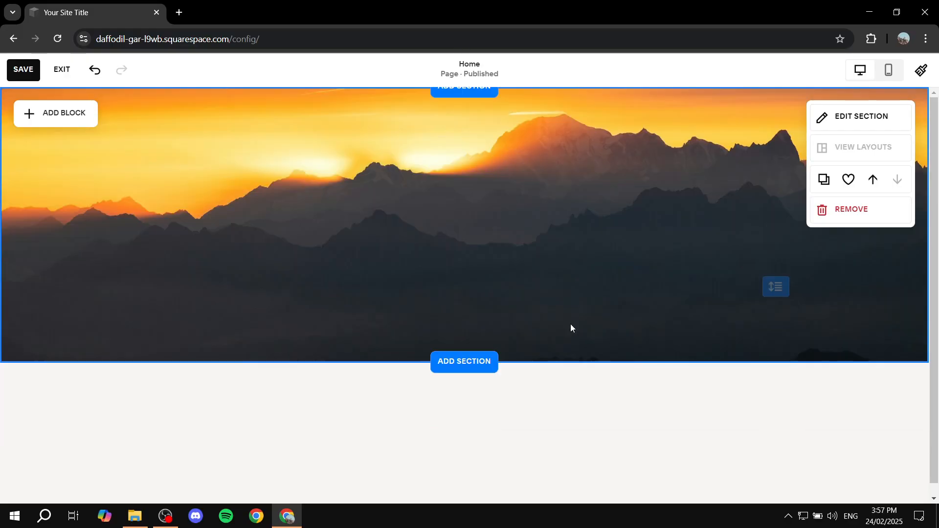
pyautogui.click(60, 116)
pyautogui.click(80, 240)
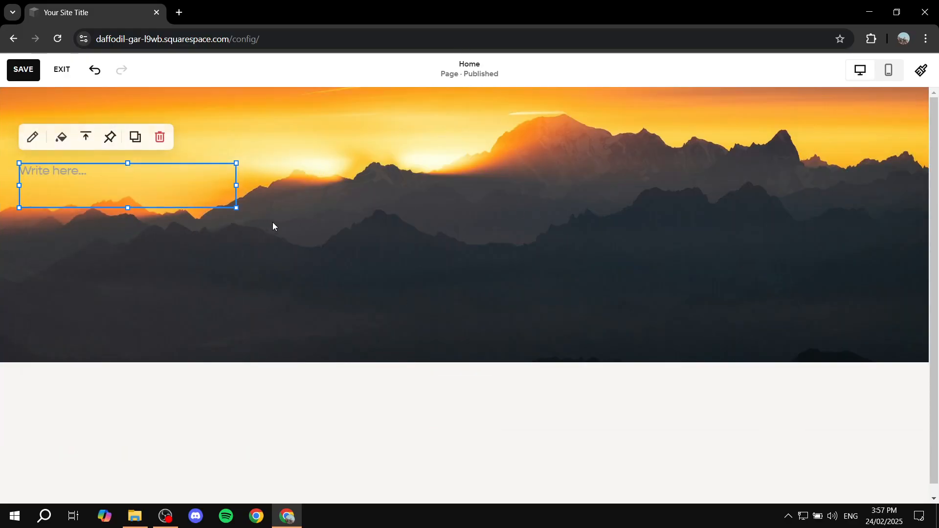
pyautogui.moveTo(147, 192); pyautogui.dragTo(490, 185)
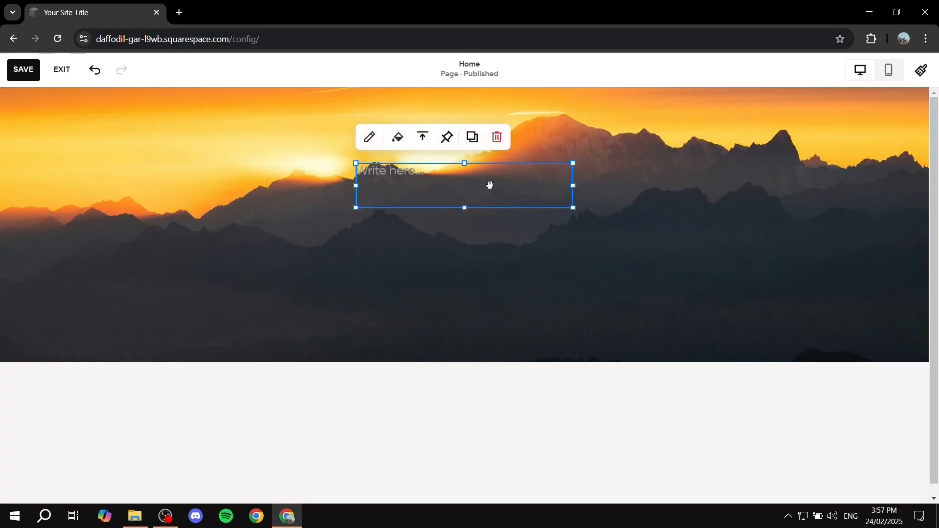
# Widen the empty text block to about half the section's width and move it to the centre of the mountain section.
pyautogui.click(370, 138)
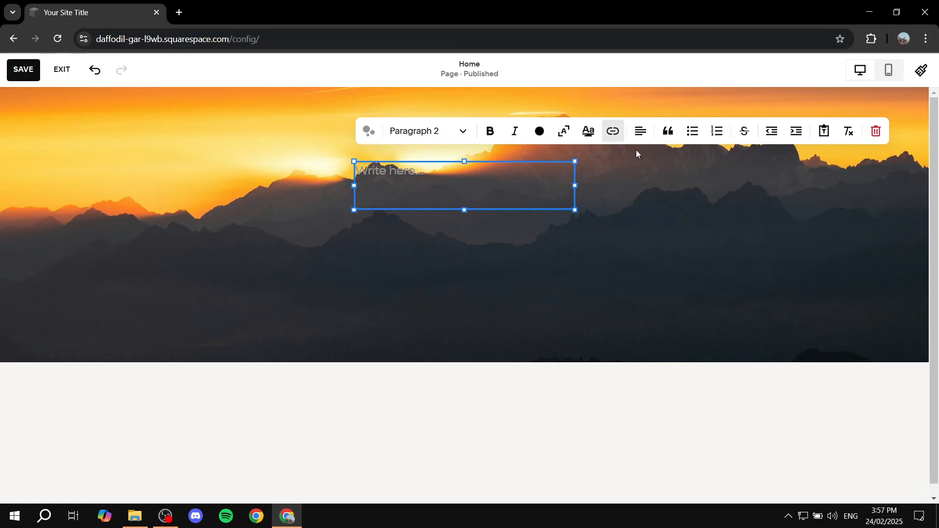
pyautogui.click(430, 130)
pyautogui.click(435, 166)
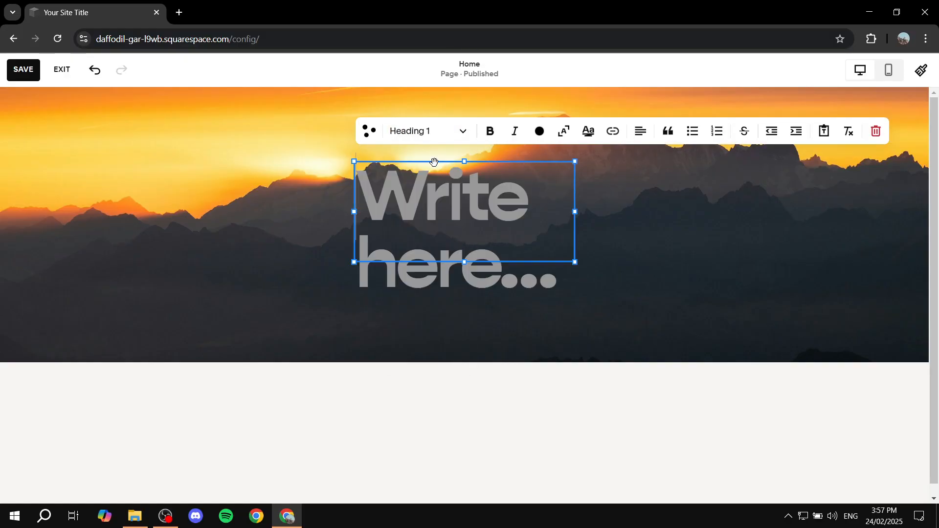
pyautogui.moveTo(575, 212); pyautogui.dragTo(780, 213)
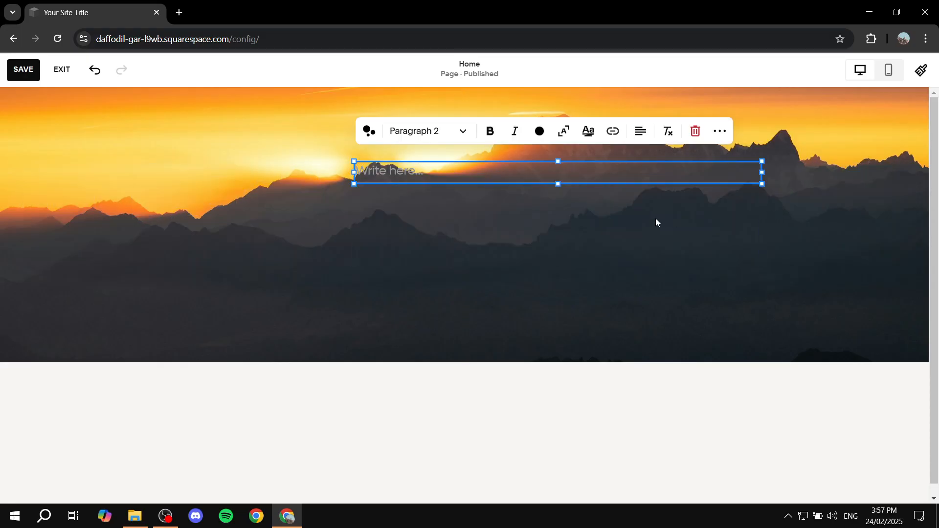
pyautogui.click(605, 179)
pyautogui.moveTo(576, 180); pyautogui.dragTo(492, 218)
# Format the text block as Heading 1 and enter "Test Text".
pyautogui.click(256, 164)
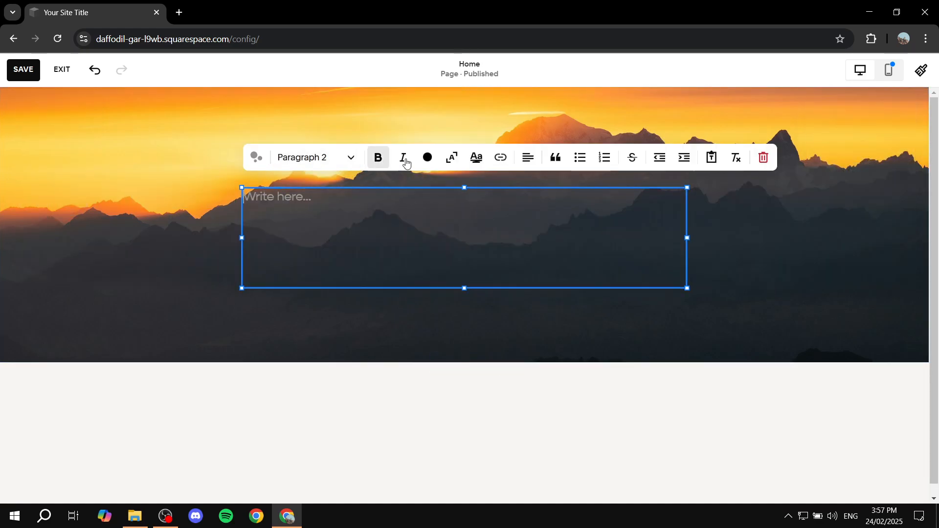
pyautogui.click(327, 157)
pyautogui.click(306, 186)
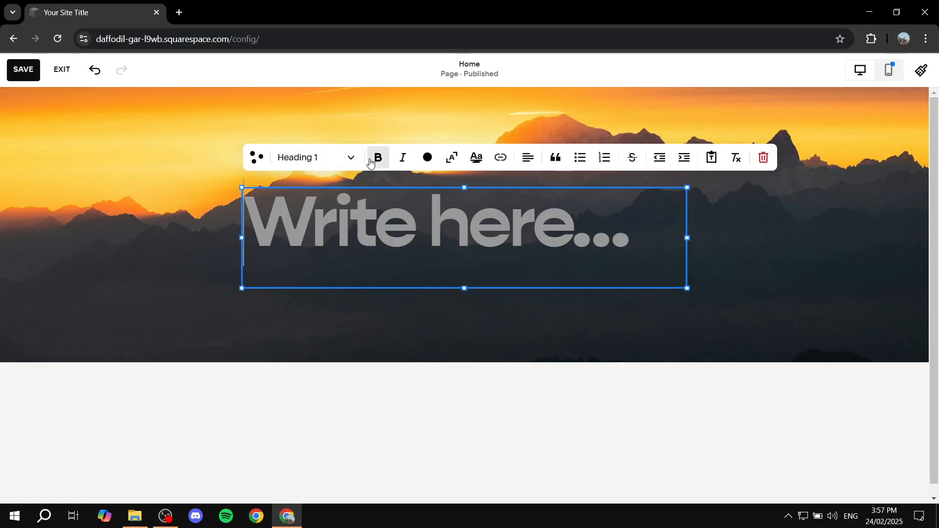
pyautogui.write('Test')
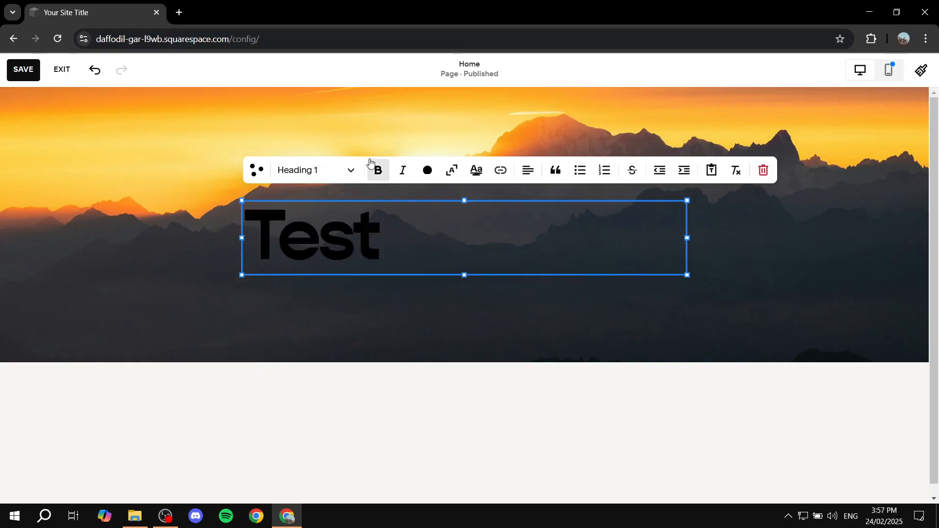
pyautogui.write(' Text')
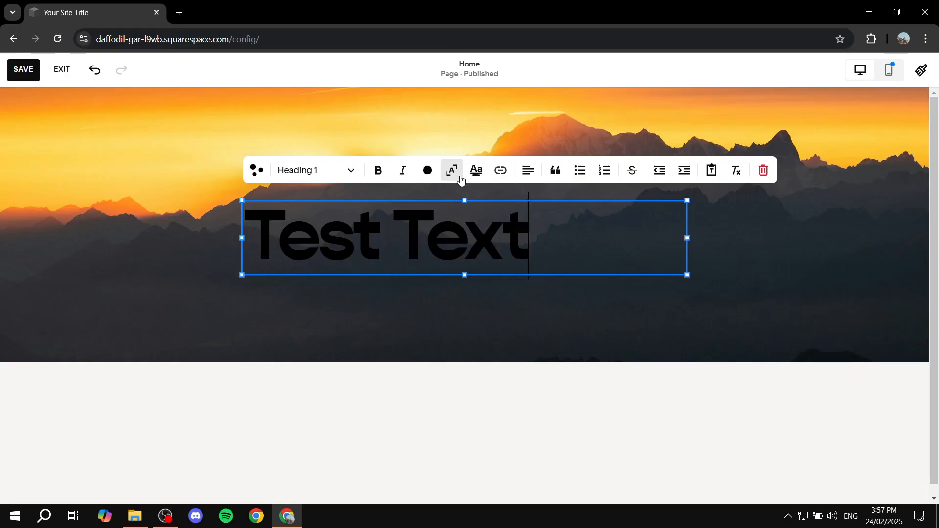
# Colour the whole "Test Text" heading white and centre-align it within its block.
pyautogui.hotkey('ctrl', 'a')
pyautogui.click(428, 170)
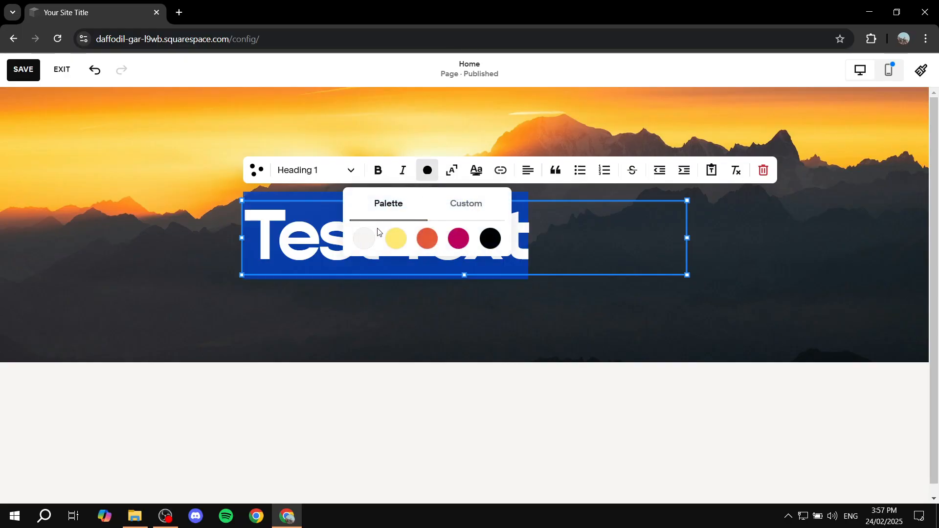
pyautogui.click(527, 170)
pyautogui.click(514, 201)
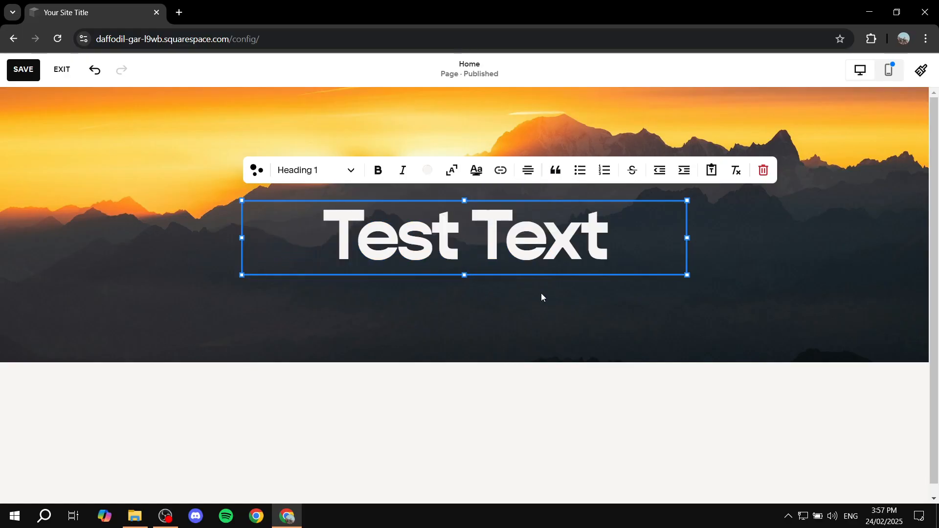
pyautogui.click(540, 294)
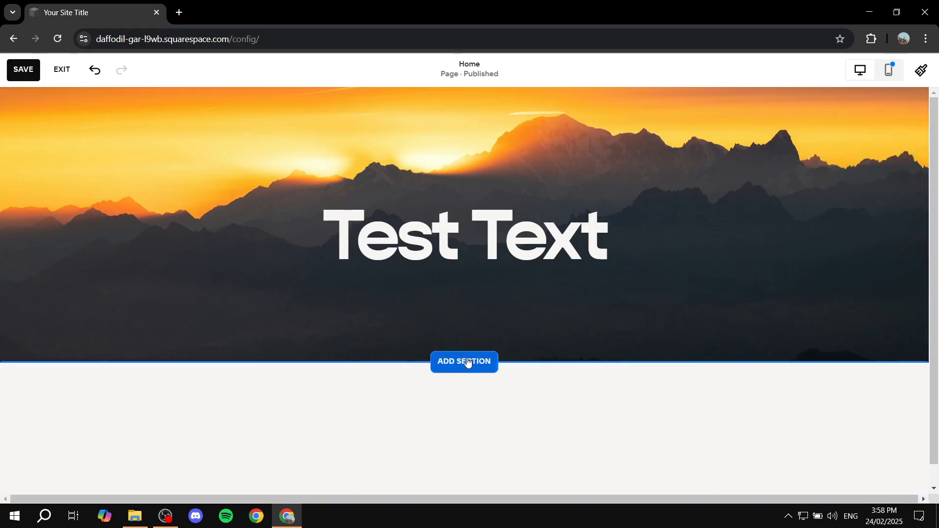
# Add the Contact template with the "Contact us." heading and short name and email form below the mountain section.
pyautogui.click(467, 362)
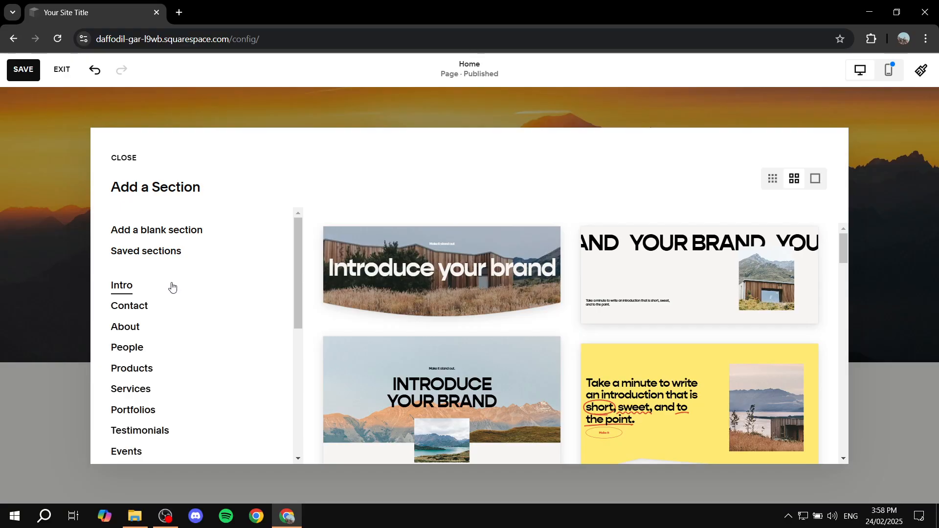
pyautogui.scroll(-3, 169, 288)
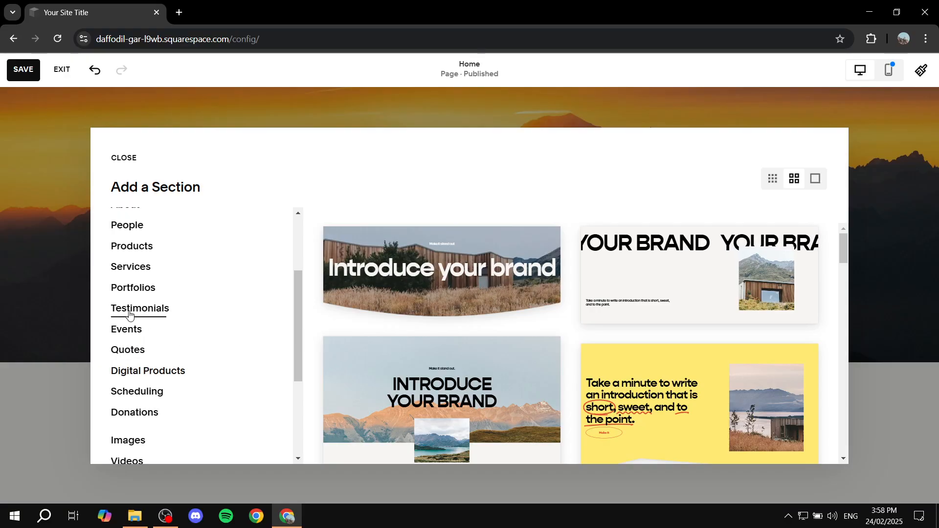
pyautogui.scroll(-3, 163, 354)
pyautogui.scroll(5, 153, 296)
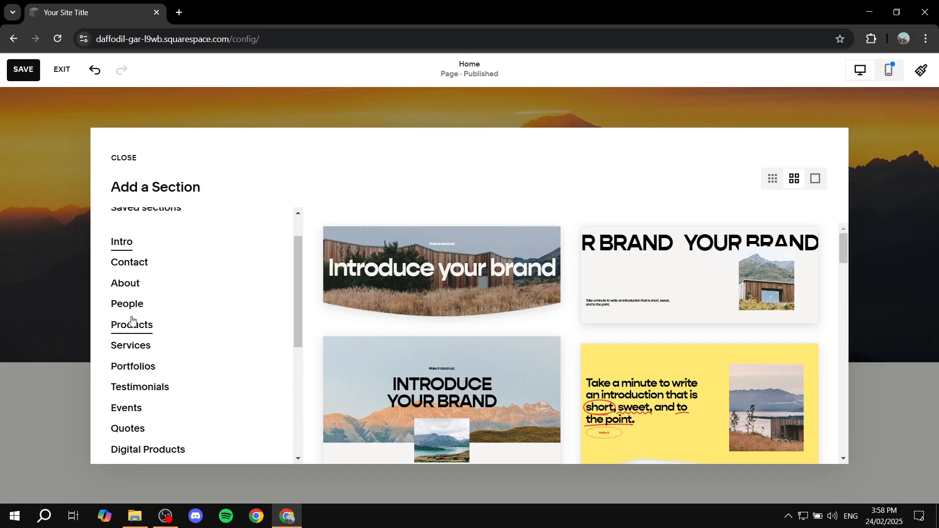
pyautogui.click(126, 264)
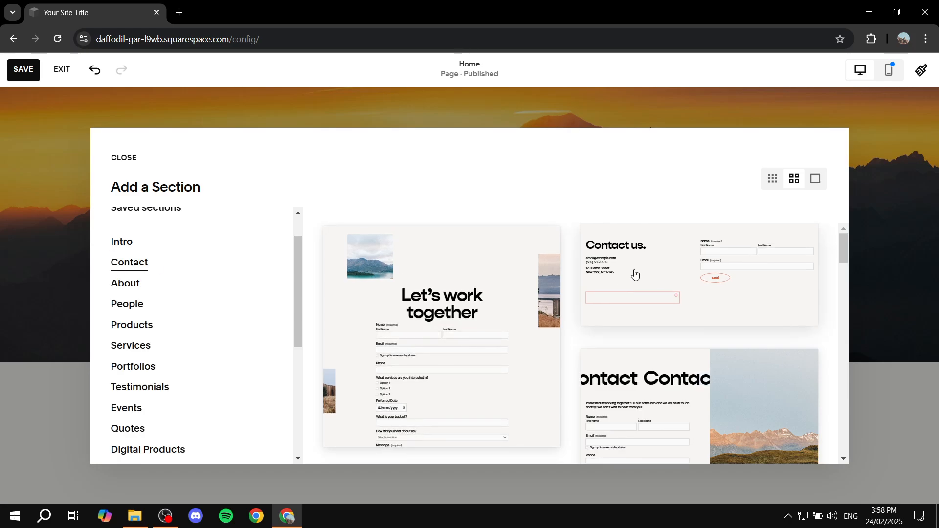
pyautogui.click(639, 271)
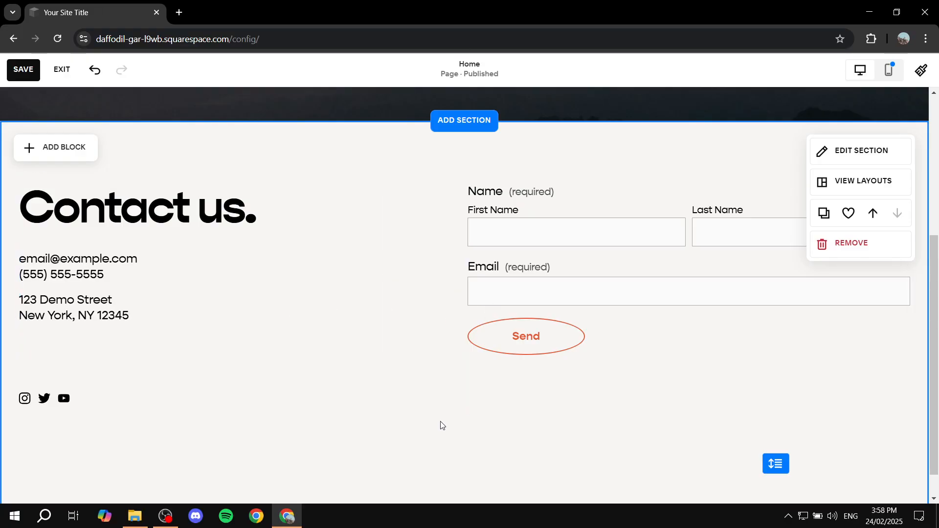
# Add a blank section below the contact section and browse the block types available for it.
pyautogui.scroll(-1, 478, 419)
pyautogui.click(458, 485)
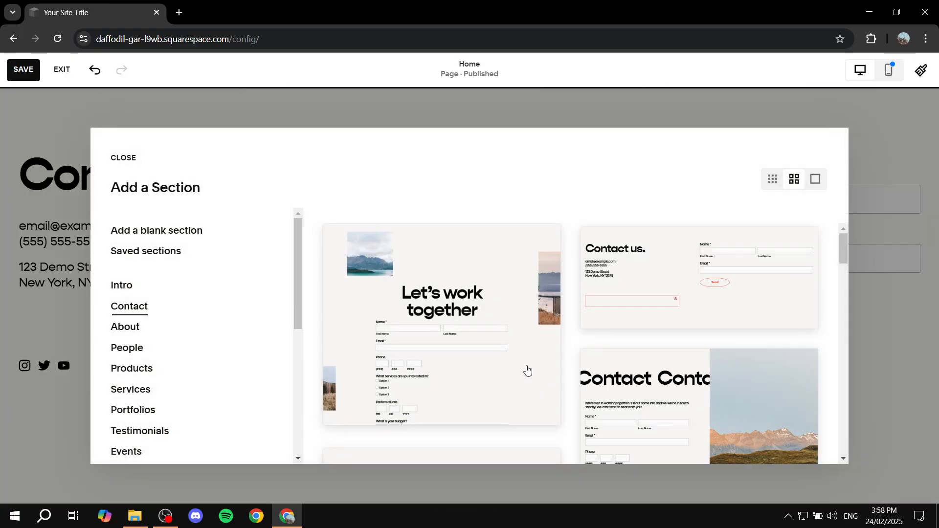
pyautogui.click(161, 230)
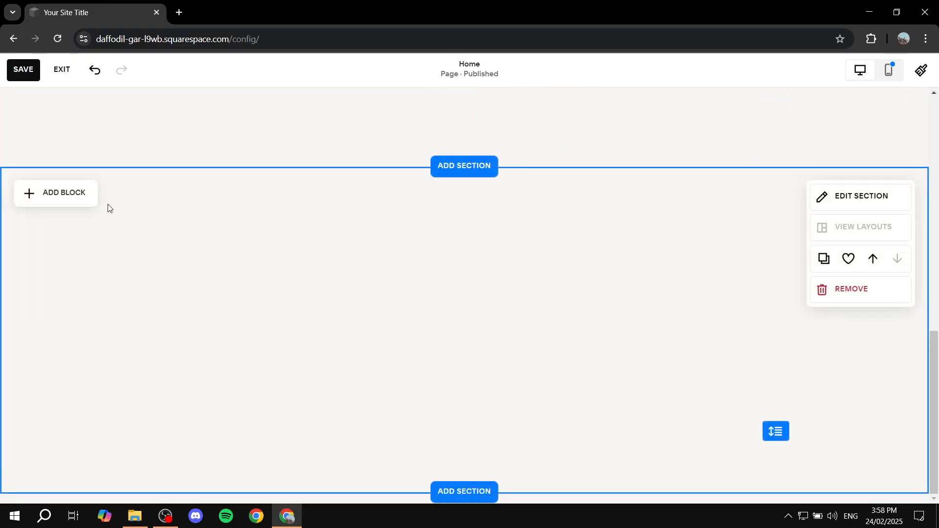
pyautogui.click(74, 193)
pyautogui.scroll(-1, 189, 288)
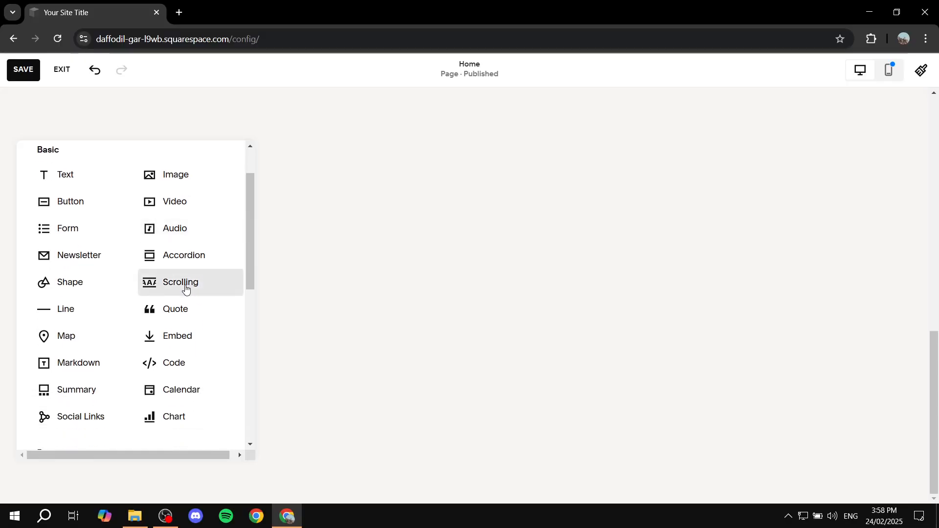
pyautogui.scroll(-1, 186, 290)
pyautogui.scroll(2, 184, 289)
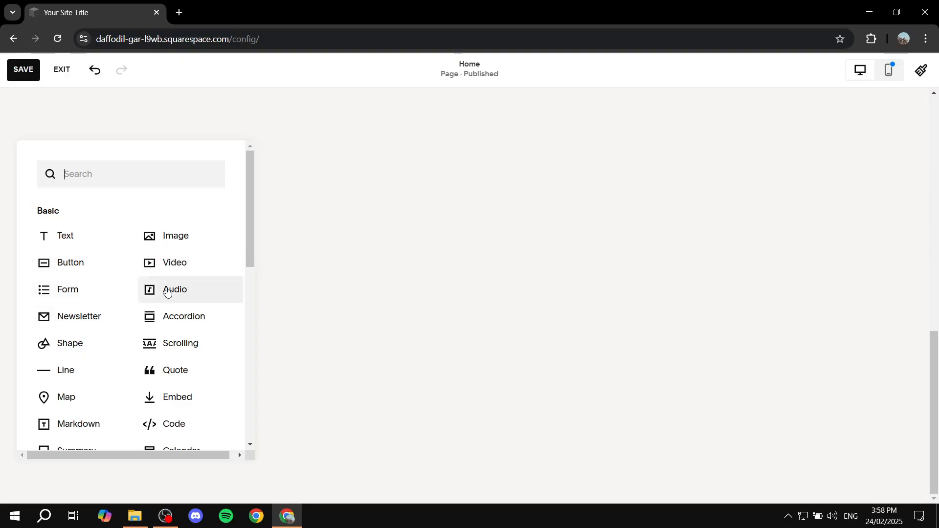
pyautogui.scroll(-4, 161, 265)
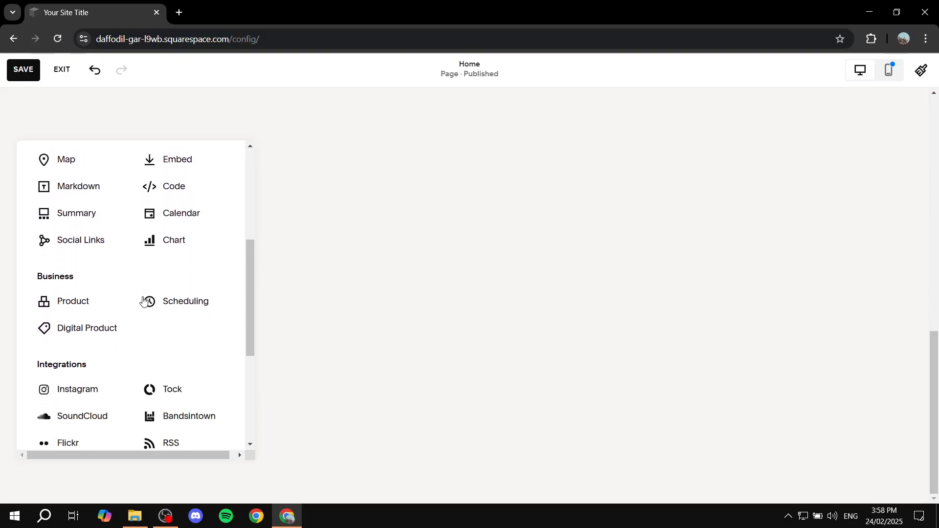
pyautogui.scroll(2, 176, 281)
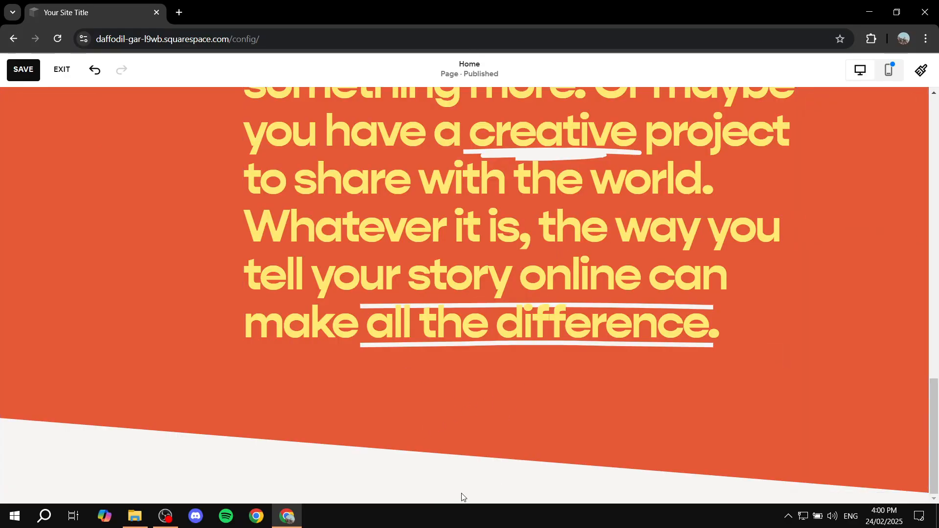
# Browse the section template categories without adding one, and review the orange "It all begins with an idea" section.
pyautogui.click(472, 498)
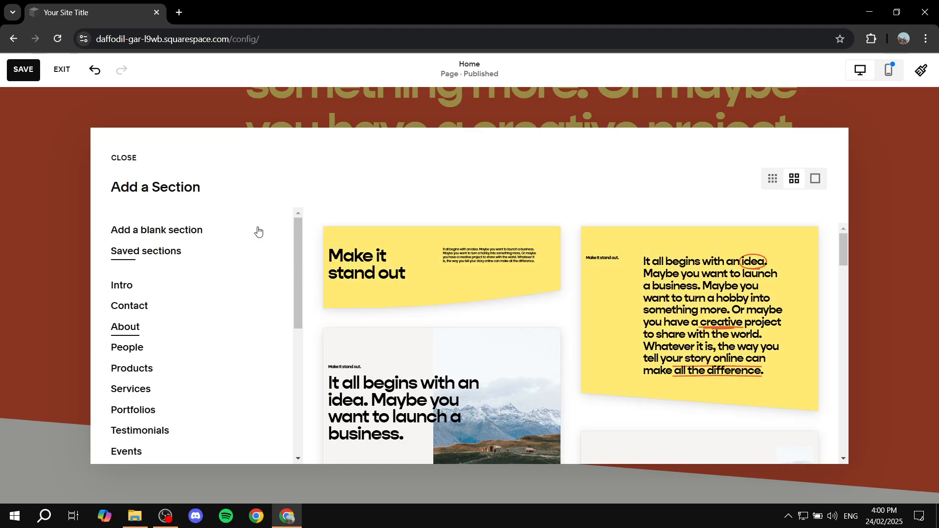
pyautogui.scroll(-1, 131, 328)
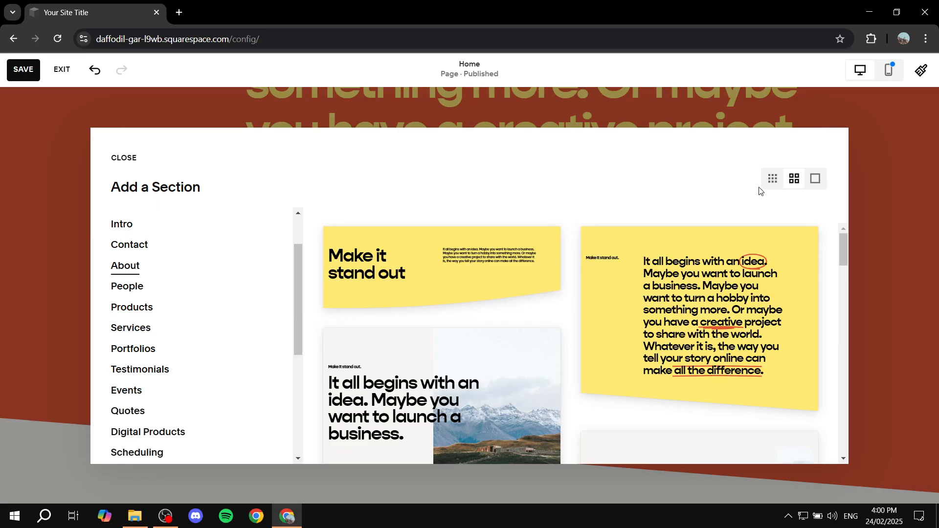
pyautogui.click(121, 161)
pyautogui.scroll(10, 278, 224)
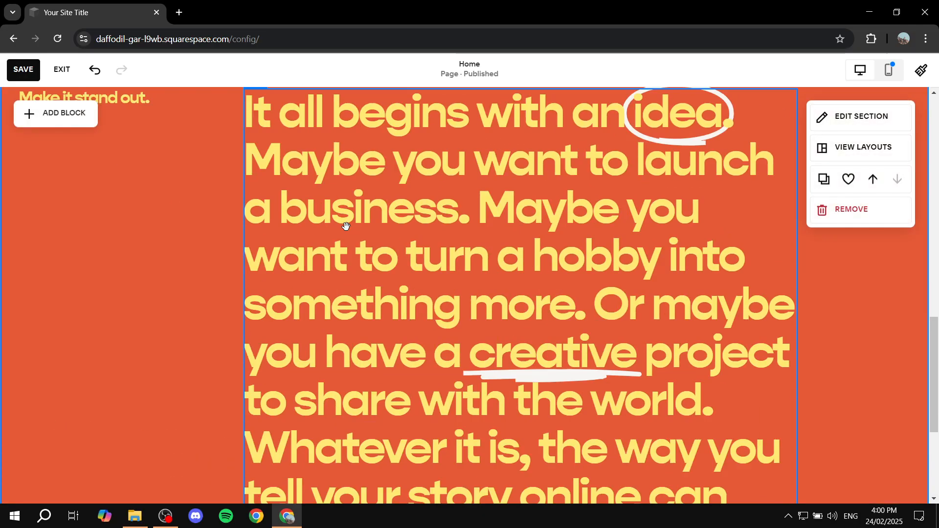
pyautogui.scroll(-12, 287, 311)
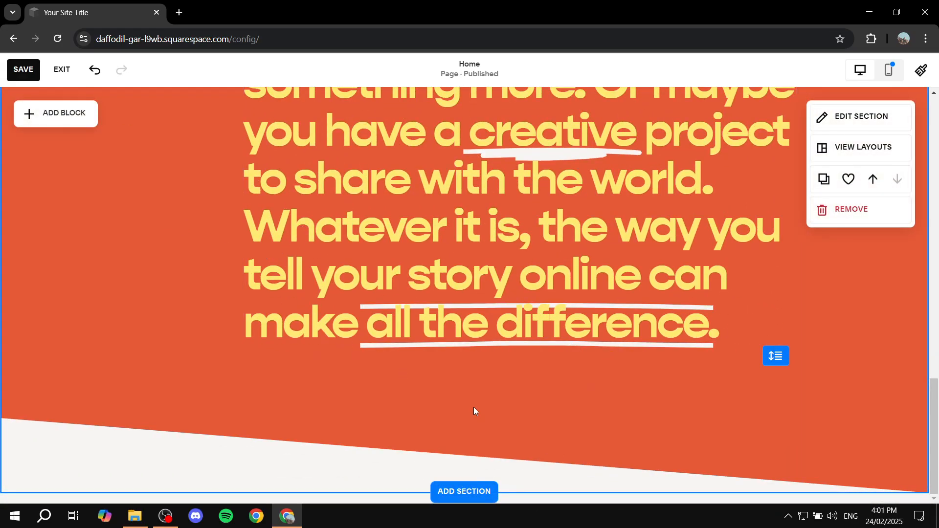
# Move the "Test Text" heading slightly higher in the mountain section, review the page's sections and save the page.
pyautogui.scroll(15, 296, 327)
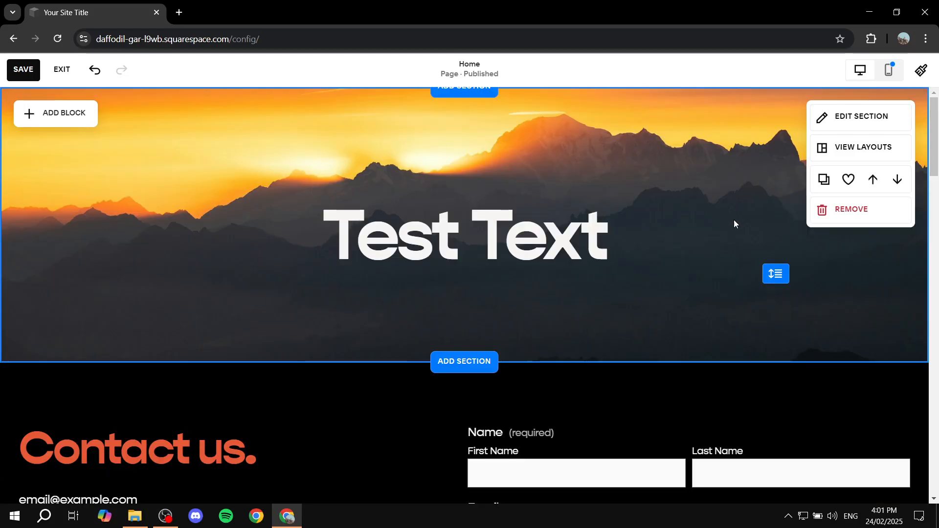
pyautogui.moveTo(541, 241); pyautogui.dragTo(536, 159)
pyautogui.scroll(-4, 439, 259)
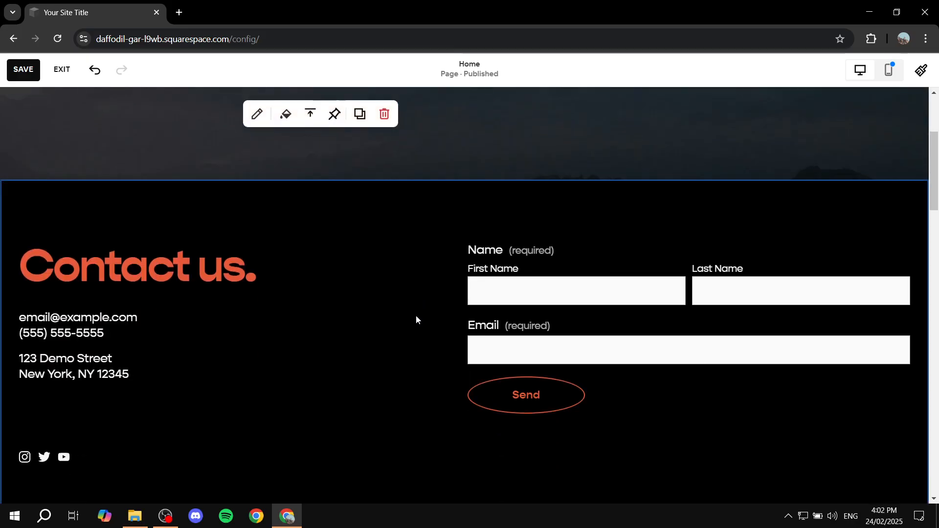
pyautogui.scroll(-4, 422, 307)
pyautogui.scroll(-5, 481, 349)
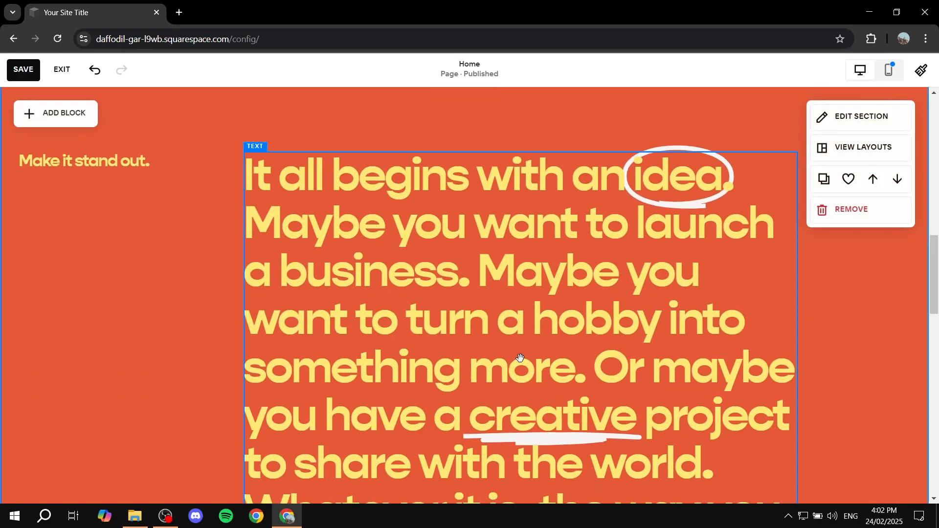
pyautogui.scroll(-8, 569, 309)
pyautogui.scroll(15, 700, 368)
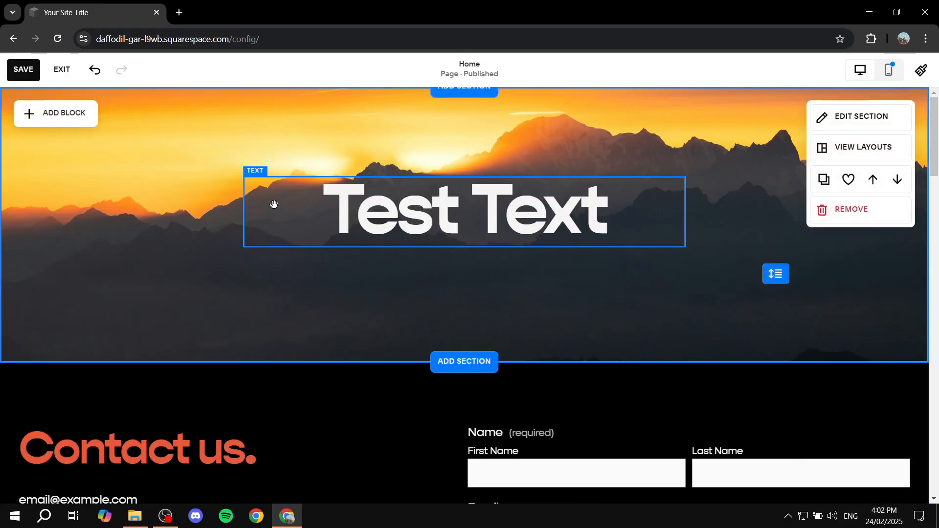
pyautogui.click(15, 73)
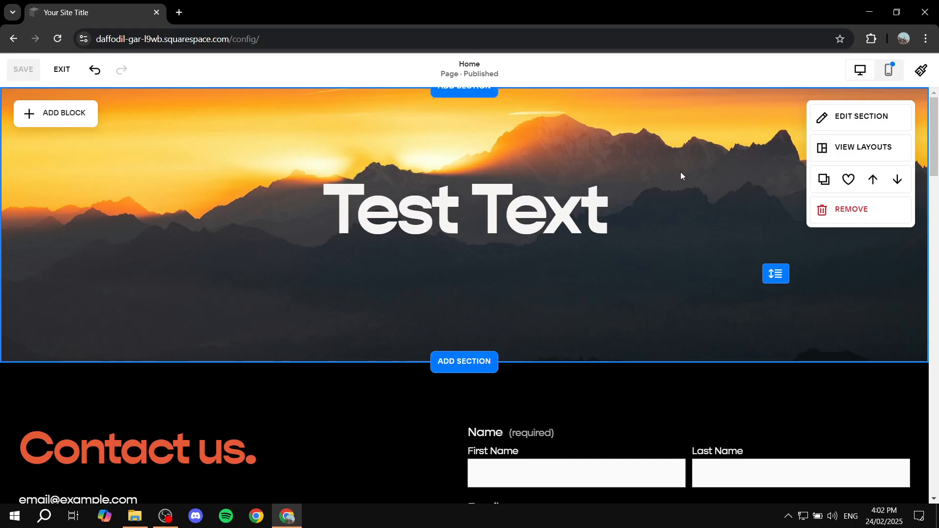
# Give the mountain "Test Text" section the anchor link name "intro".
pyautogui.click(857, 119)
pyautogui.scroll(-2, 814, 196)
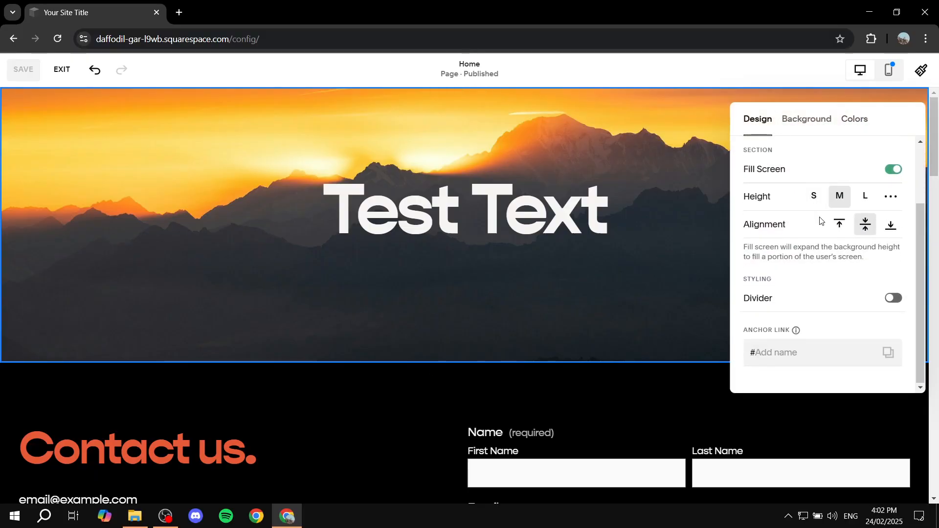
pyautogui.moveTo(745, 332); pyautogui.dragTo(795, 330)
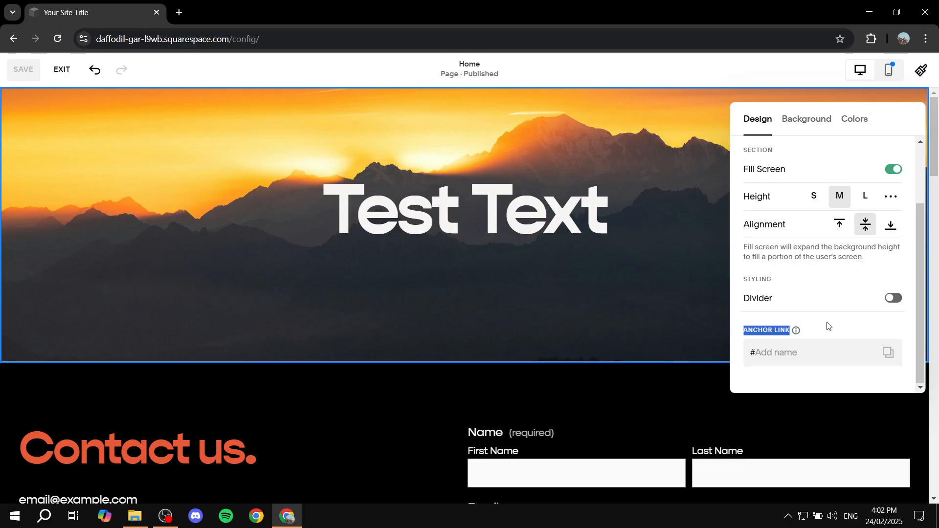
pyautogui.click(817, 352)
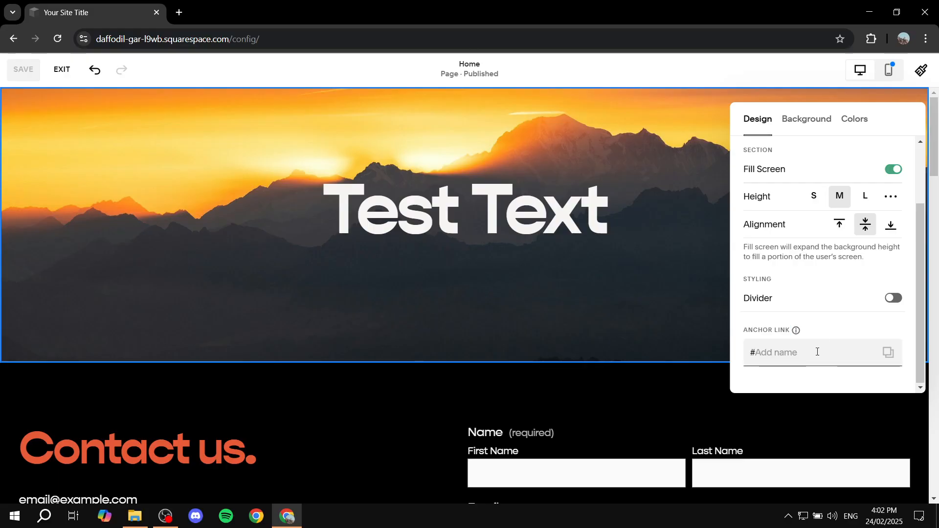
pyautogui.write('intro')
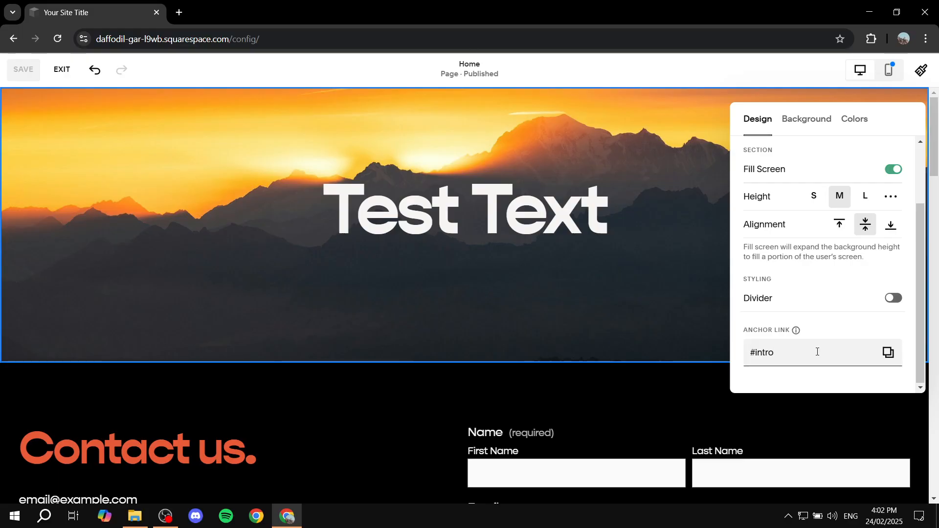
pyautogui.click(676, 295)
# Give the "Contact us." section the anchor link name "contact".
pyautogui.scroll(-4, 644, 295)
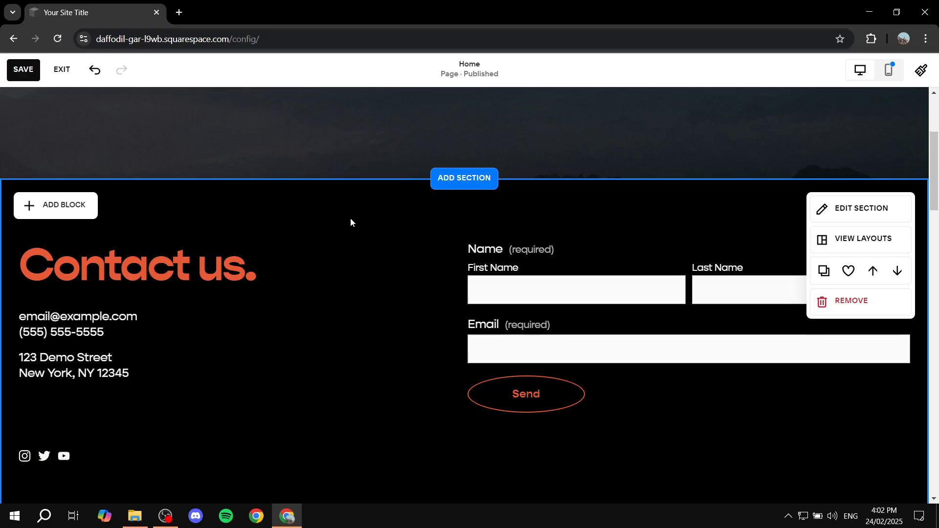
pyautogui.click(874, 212)
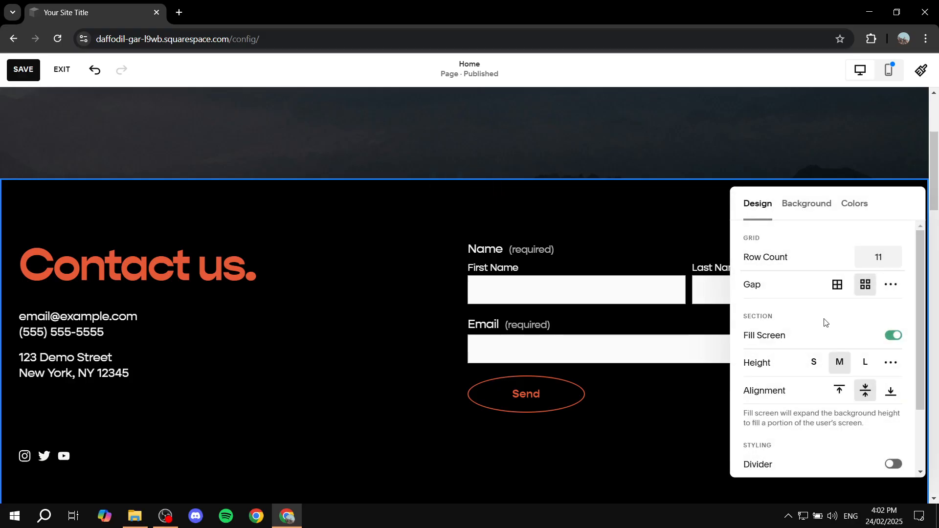
pyautogui.scroll(-3, 816, 325)
pyautogui.click(794, 431)
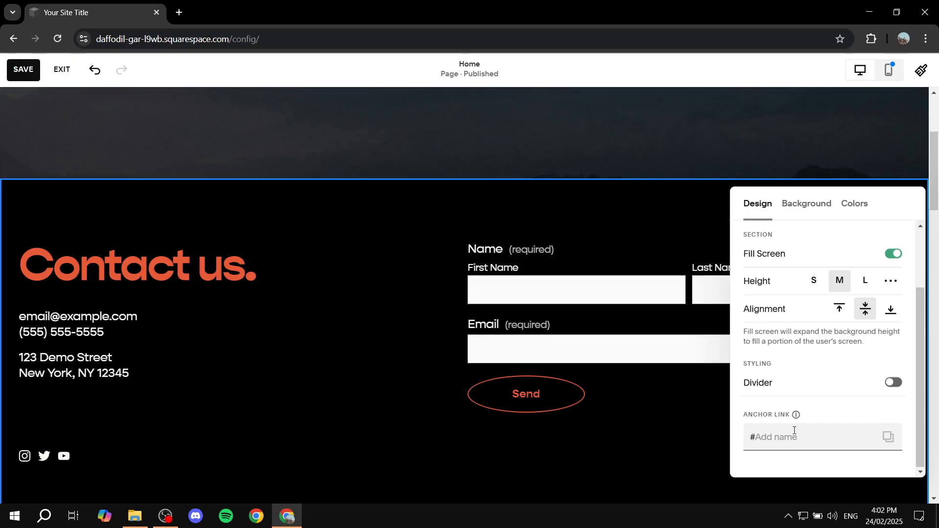
pyautogui.write('contact')
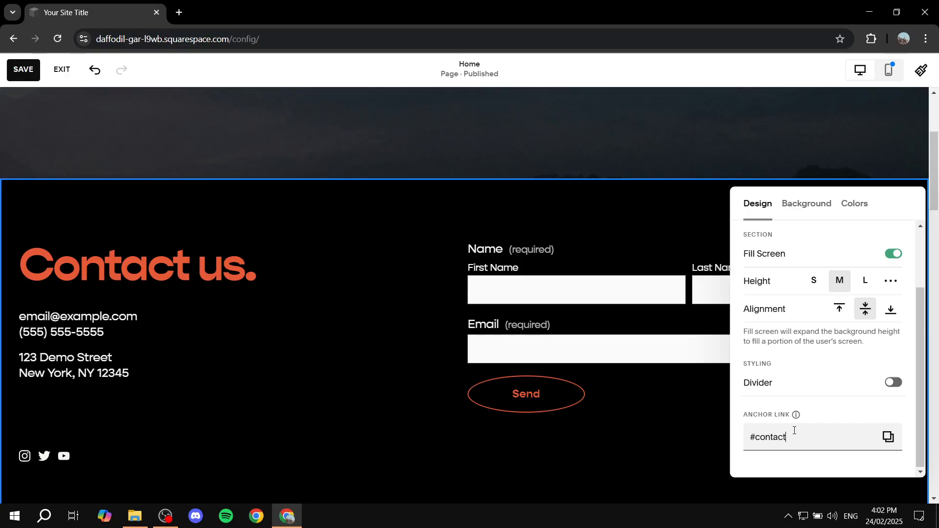
pyautogui.click(424, 230)
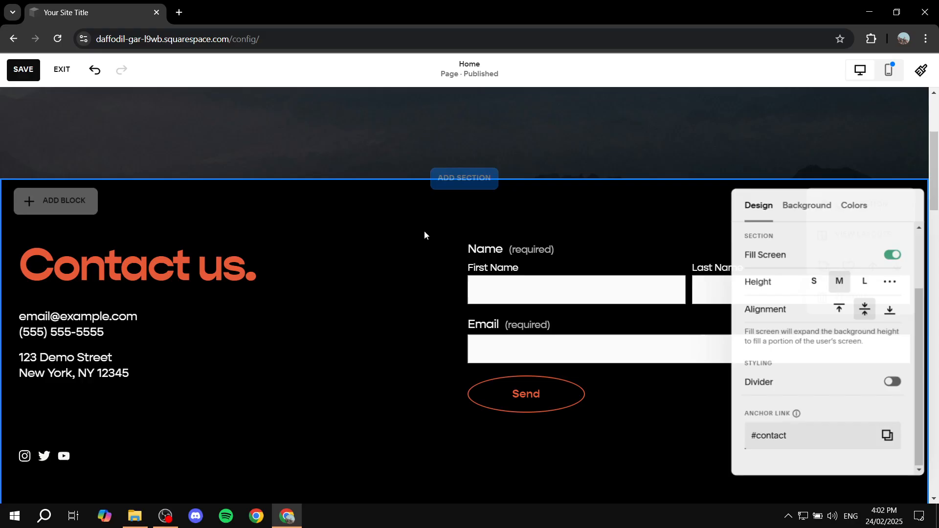
# Enter an anchor link name for the orange "It all begins with an idea" section.
pyautogui.scroll(-10, 574, 252)
pyautogui.scroll(3, 395, 227)
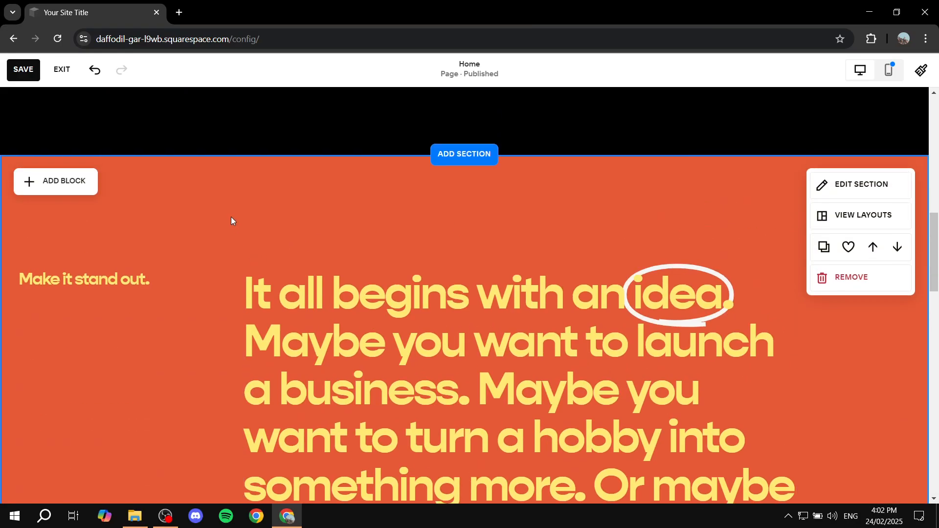
pyautogui.click(843, 186)
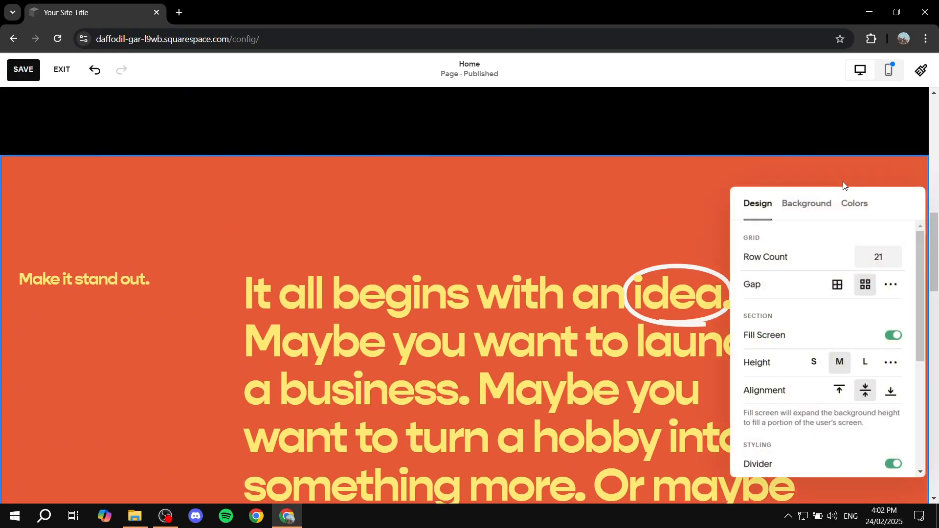
pyautogui.scroll(-5, 840, 273)
pyautogui.click(796, 441)
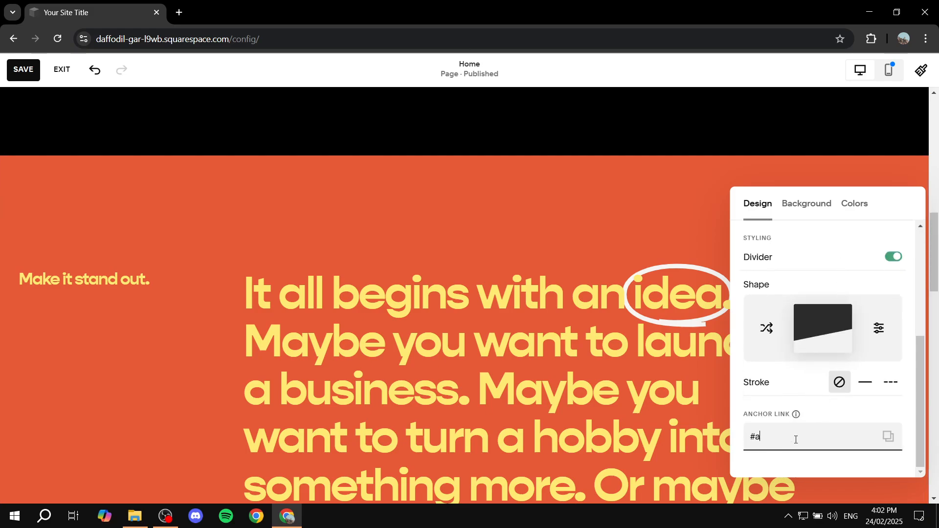
pyautogui.click(592, 208)
# Give the food menu section with the sandwich list the anchor link name "menu".
pyautogui.scroll(-10, 593, 225)
pyautogui.scroll(-1, 595, 242)
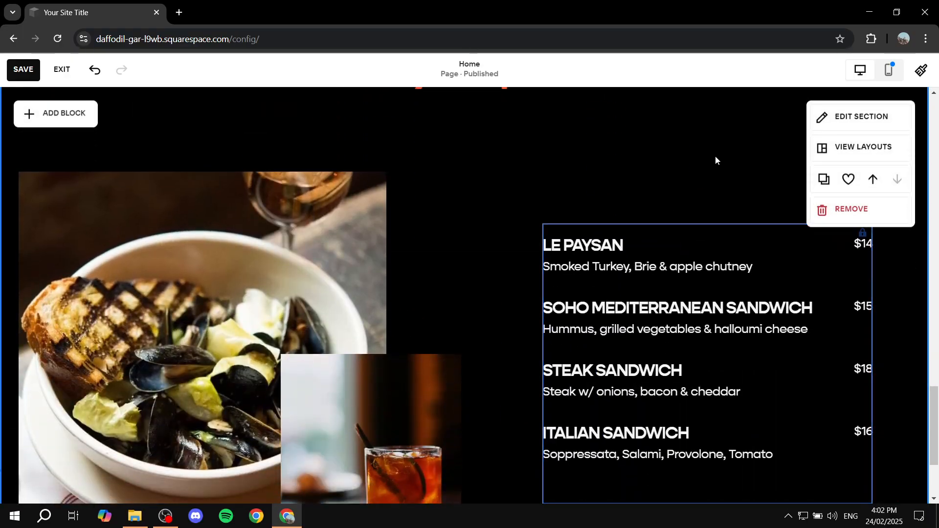
pyautogui.click(859, 116)
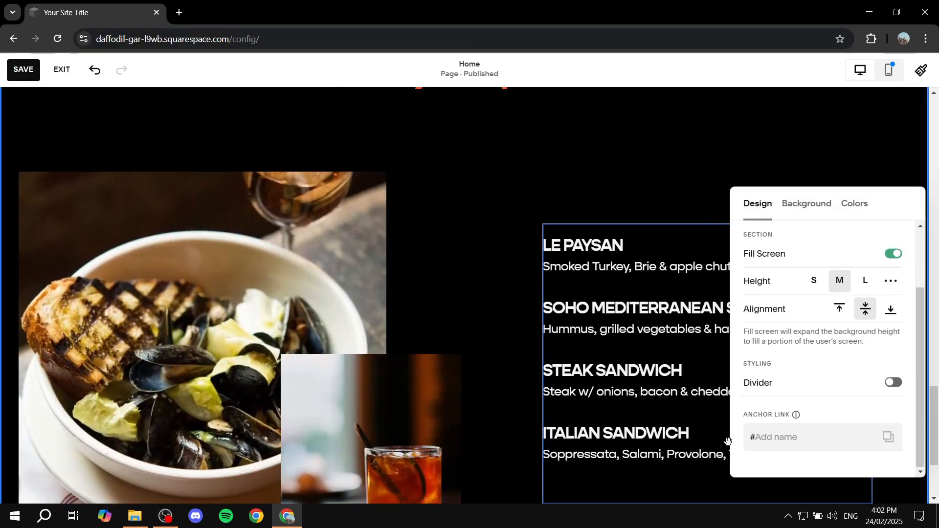
pyautogui.click(787, 443)
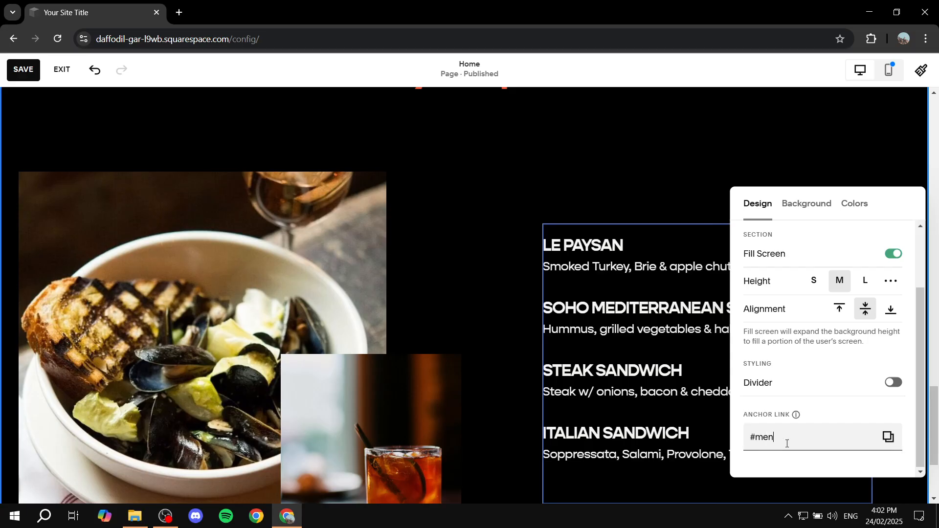
pyautogui.click(692, 182)
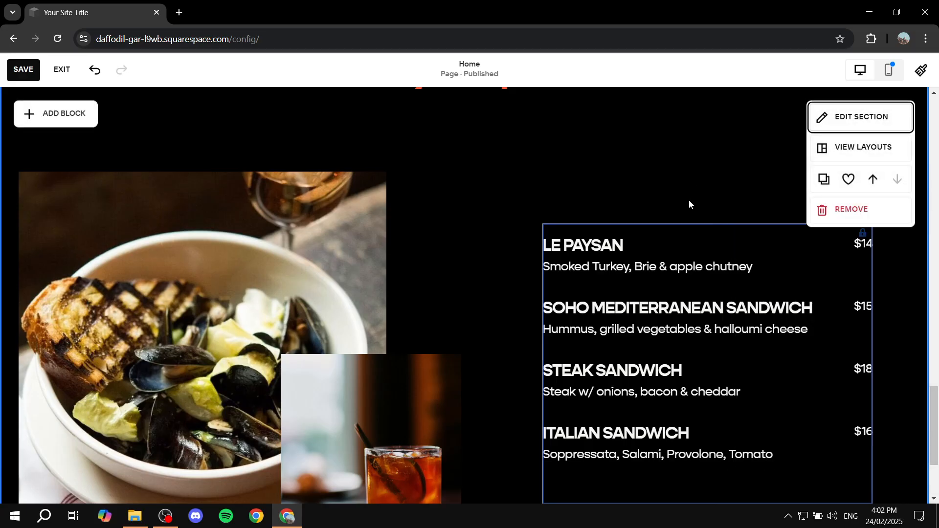
# Add a button block to the mountain section and place it centred below the "Test Text" heading.
pyautogui.scroll(-15, 680, 220)
pyautogui.scroll(-10, 530, 286)
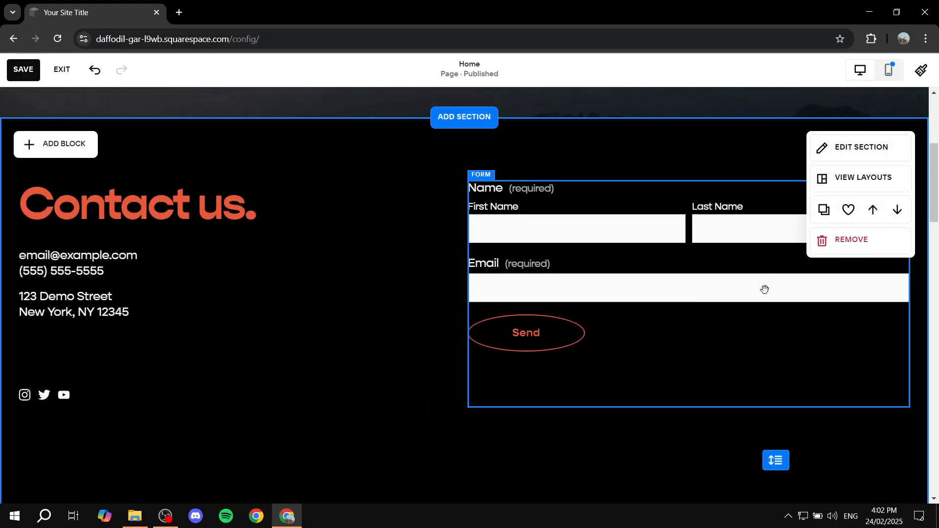
pyautogui.scroll(-5, 487, 280)
pyautogui.scroll(20, 498, 264)
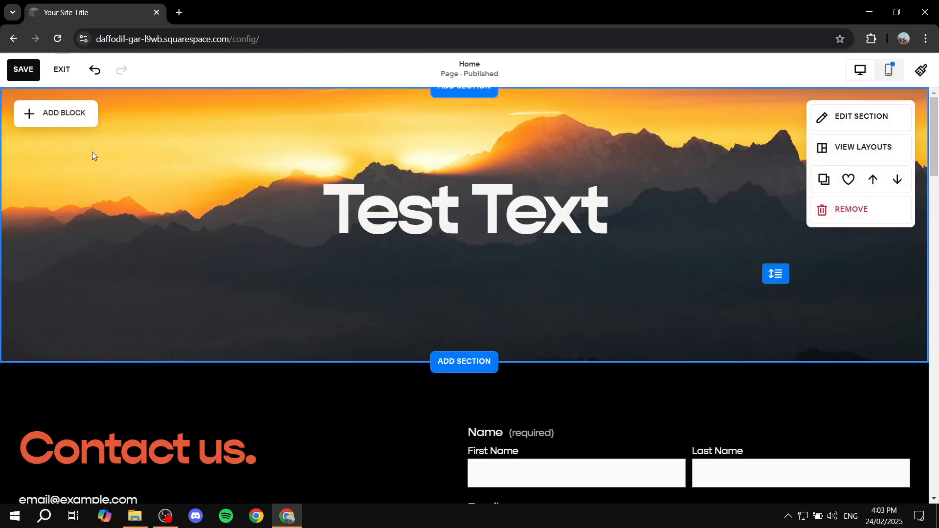
pyautogui.click(48, 109)
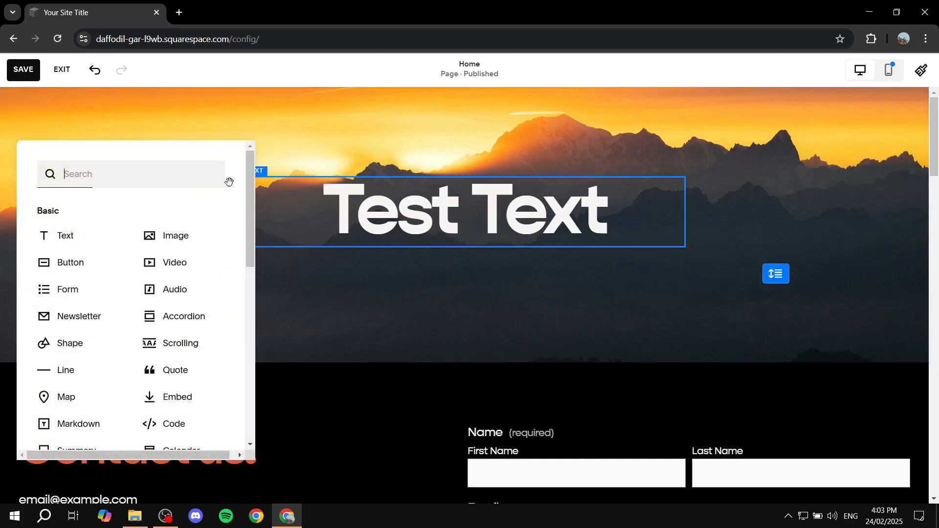
pyautogui.click(76, 259)
pyautogui.moveTo(147, 206); pyautogui.dragTo(468, 280)
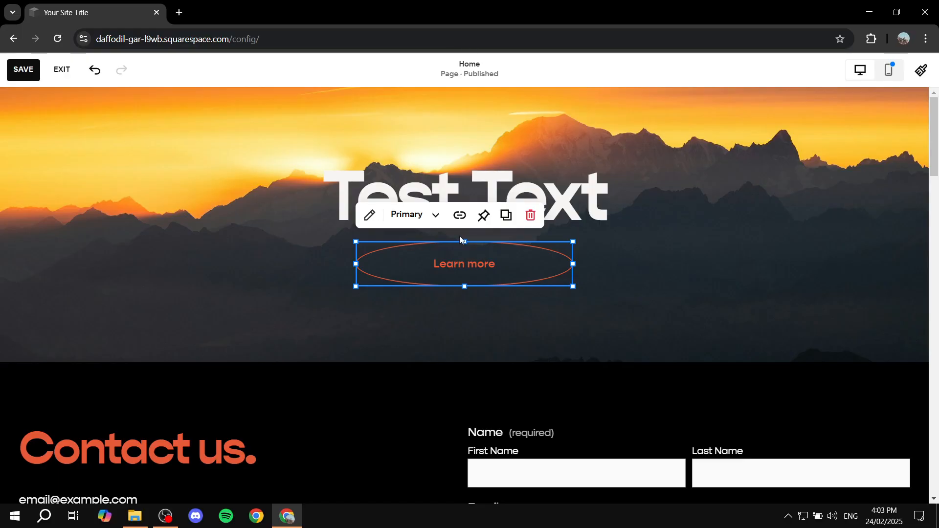
# Attach the link "#menu" to the new "Learn more" button.
pyautogui.click(369, 215)
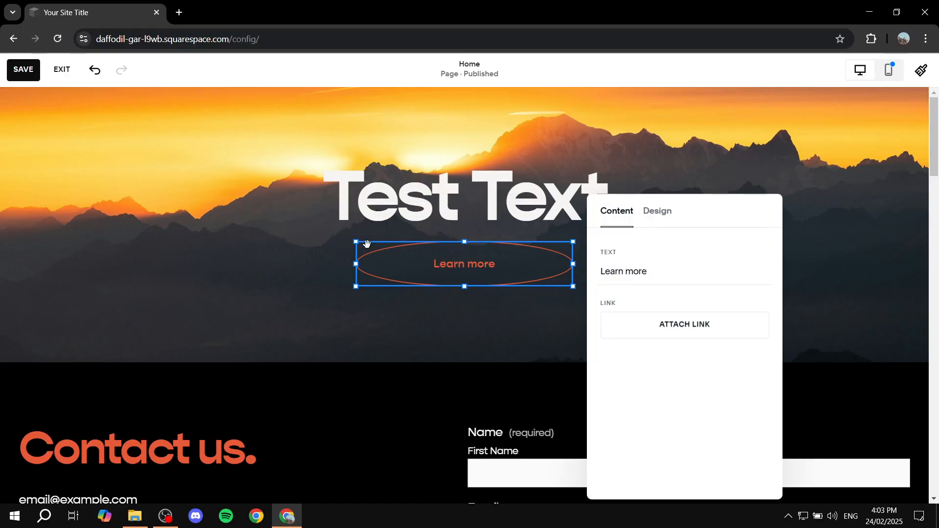
pyautogui.click(678, 323)
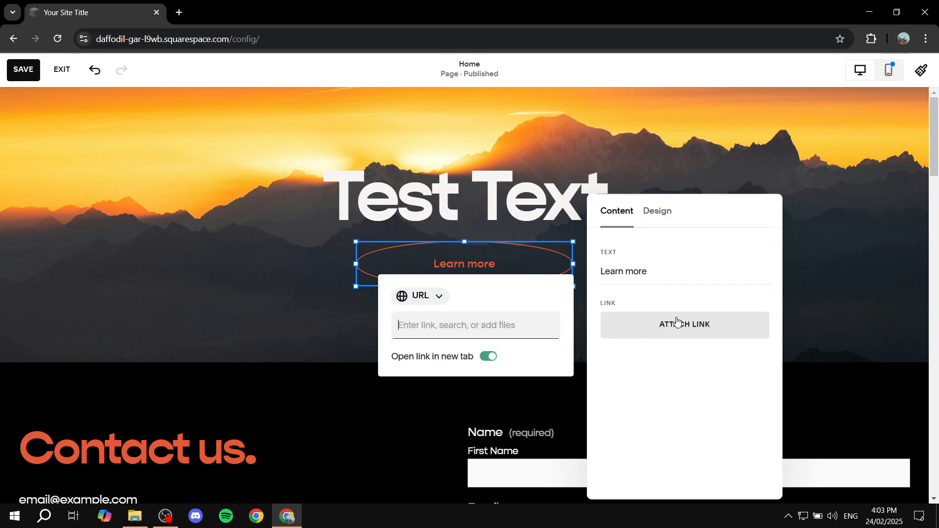
pyautogui.click(550, 322)
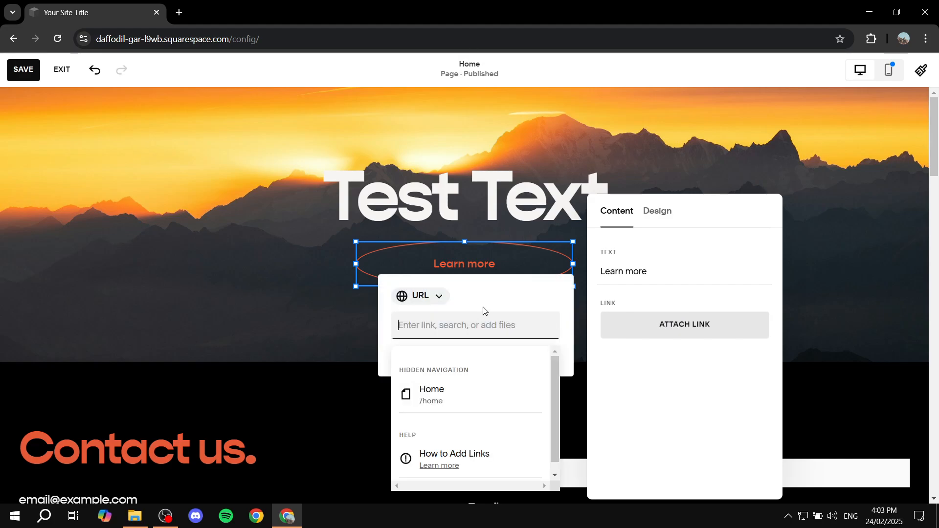
pyautogui.write('#menu')
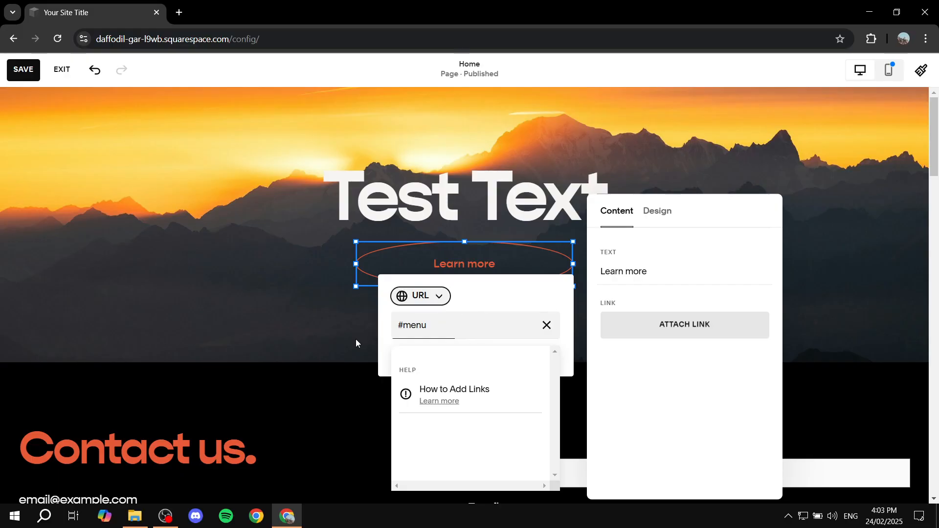
pyautogui.press('Return')
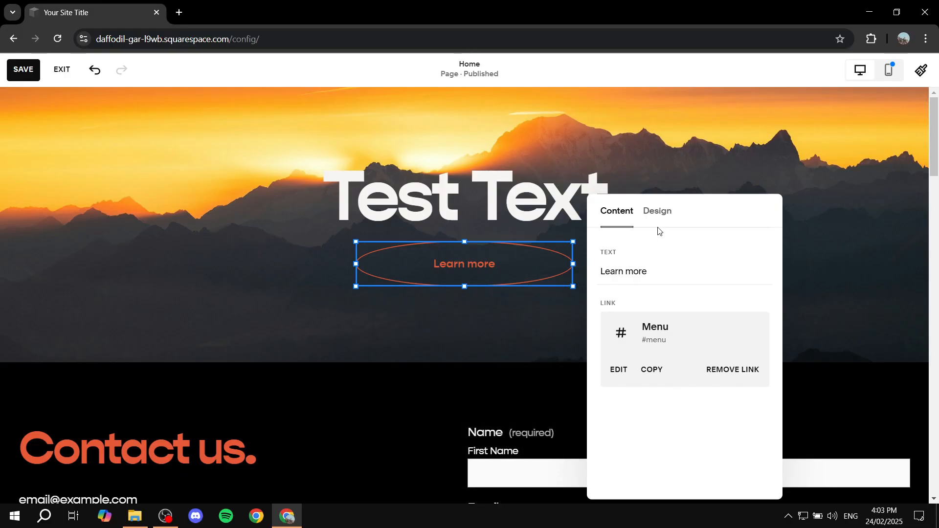
# Replace the button's text with "Menu".
pyautogui.click(657, 211)
pyautogui.click(617, 211)
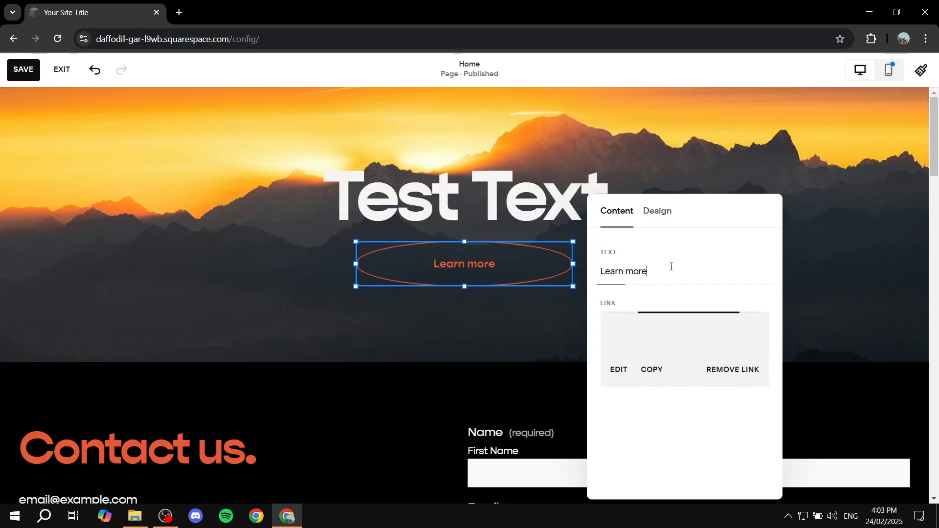
pyautogui.moveTo(670, 271); pyautogui.dragTo(610, 271)
pyautogui.press('BackSpace')
pyautogui.press('BackSpace')
pyautogui.press('BackSpace')
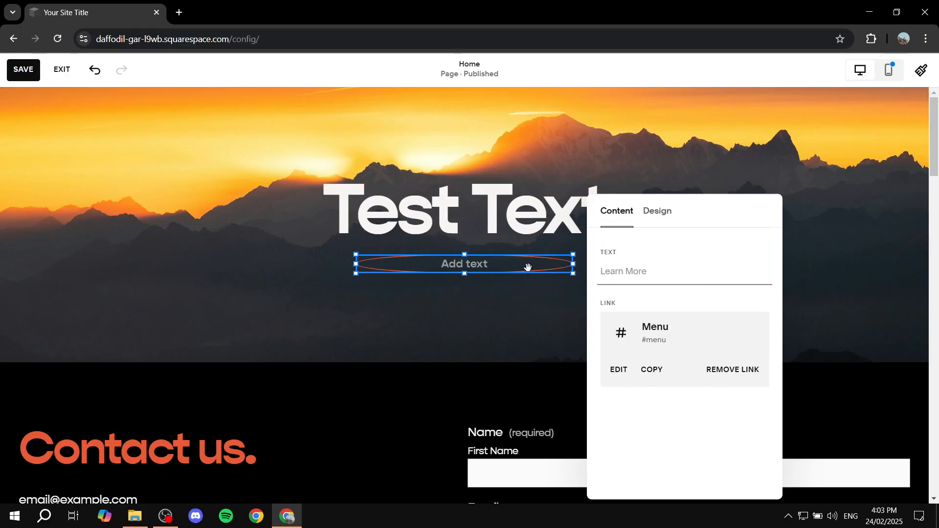
pyautogui.write('Menu')
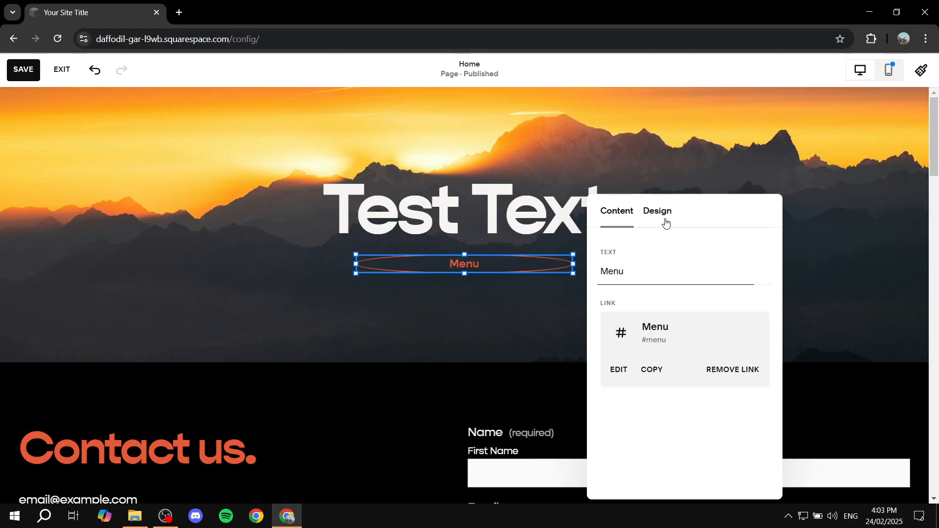
# Try the Secondary and Tertiary styles on the "Menu" button, return it to Primary Button and set its sizing to Fit.
pyautogui.click(657, 211)
pyautogui.click(714, 268)
pyautogui.click(697, 311)
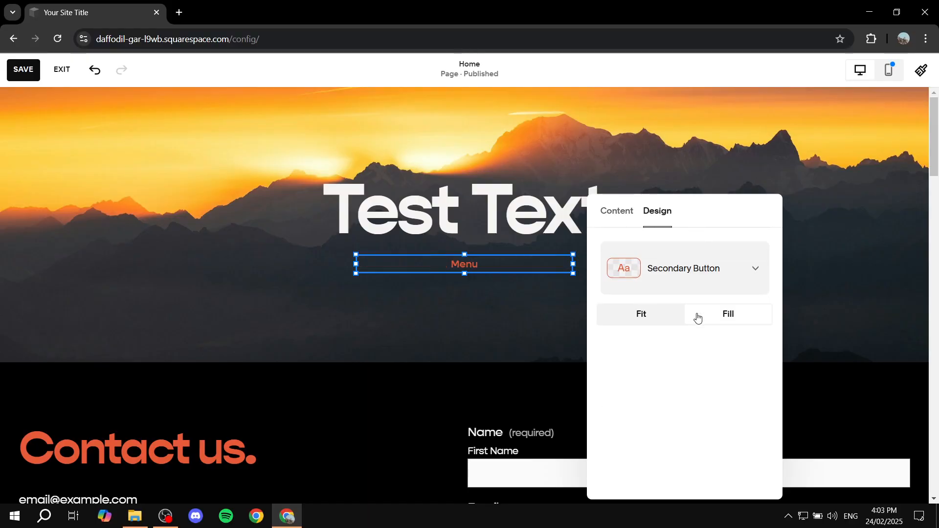
pyautogui.click(700, 275)
pyautogui.click(687, 310)
pyautogui.click(686, 283)
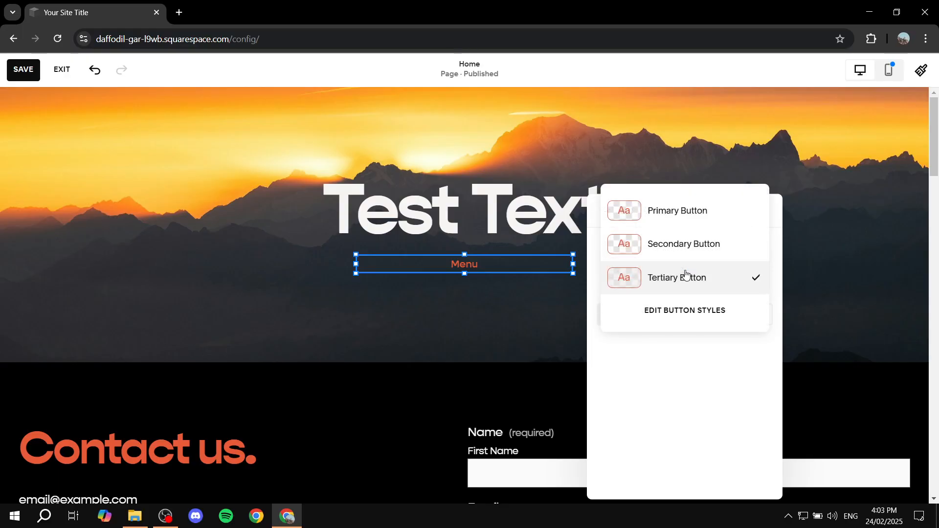
pyautogui.click(675, 210)
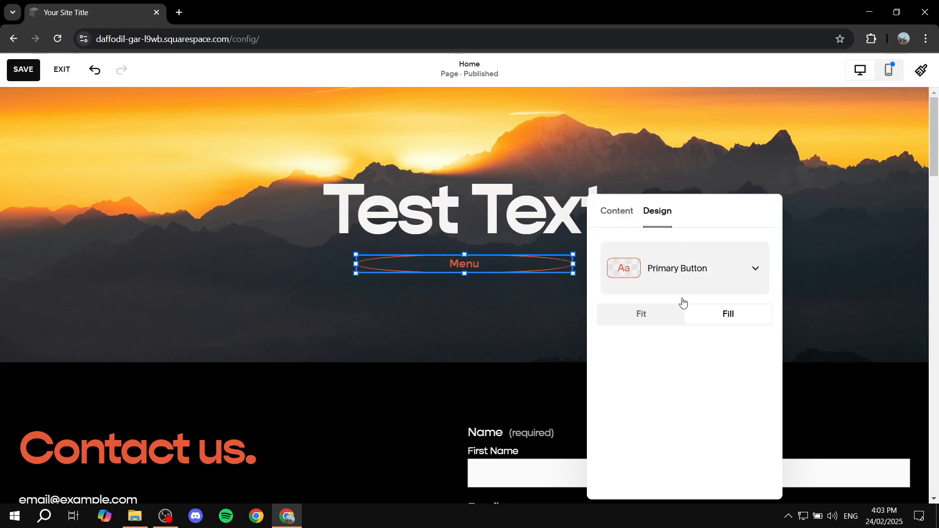
pyautogui.click(653, 317)
pyautogui.click(820, 268)
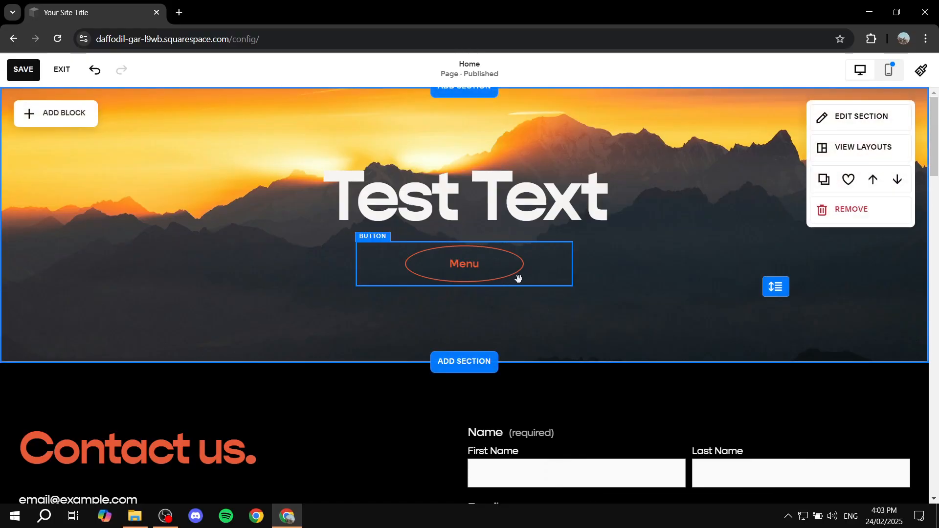
# Save the page and test the "Menu" button's anchor link in the full site preview.
pyautogui.click(23, 70)
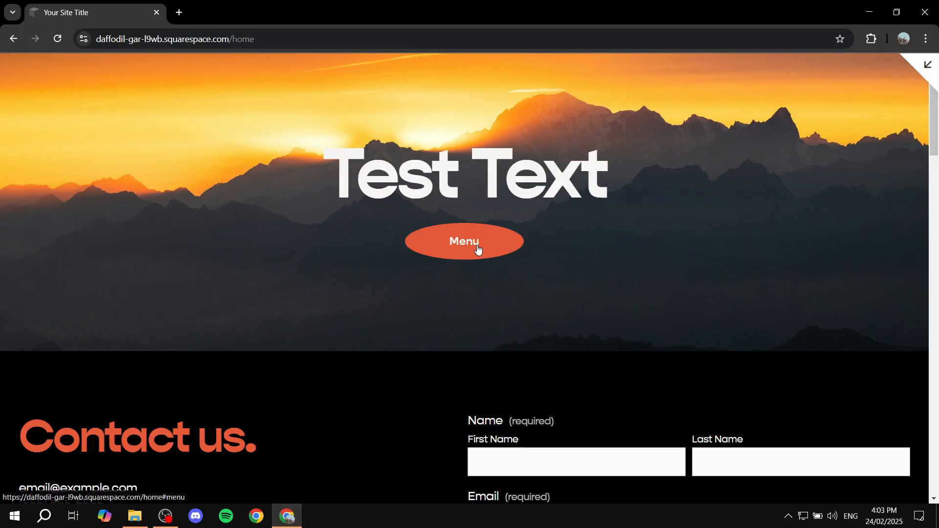
pyautogui.click(461, 246)
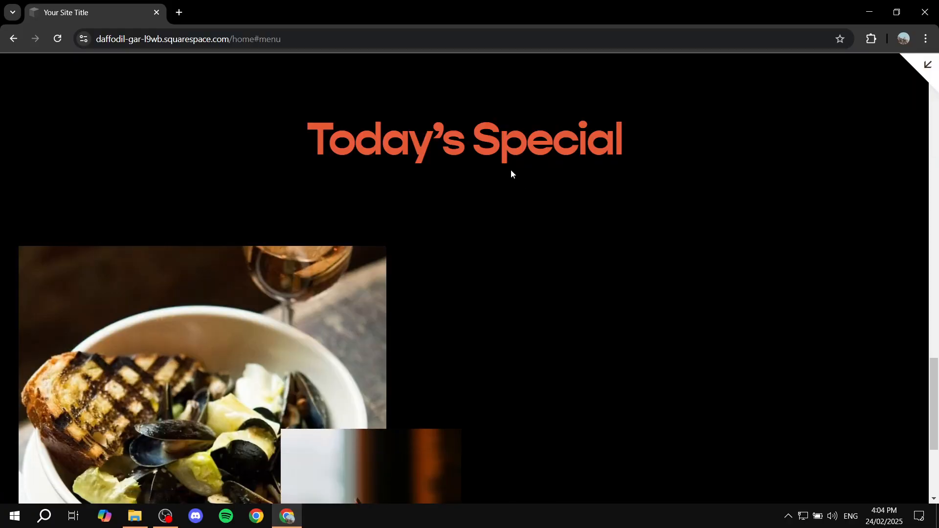
pyautogui.scroll(7, 511, 170)
pyautogui.scroll(-10, 618, 331)
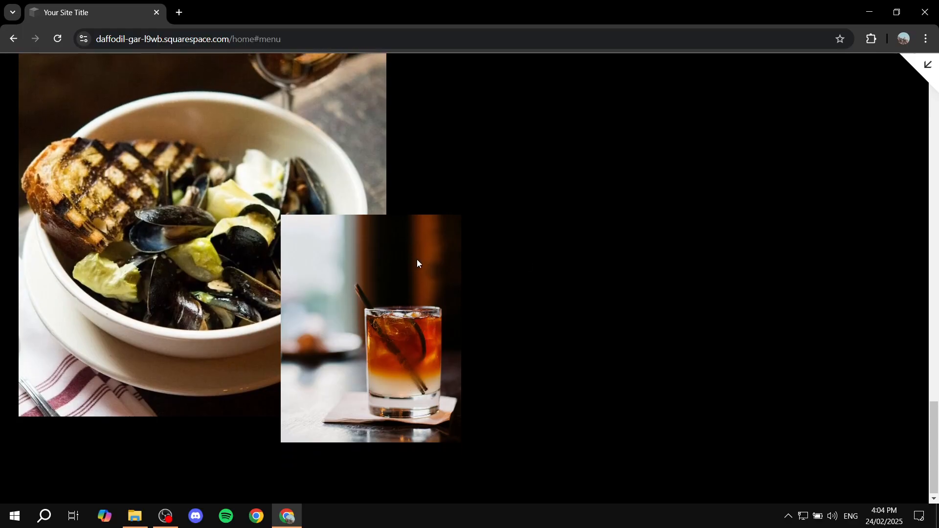
# Look over the stacked sections in the full site preview, from the menu back up to the hero, and return to the site editor.
pyautogui.scroll(8, 417, 261)
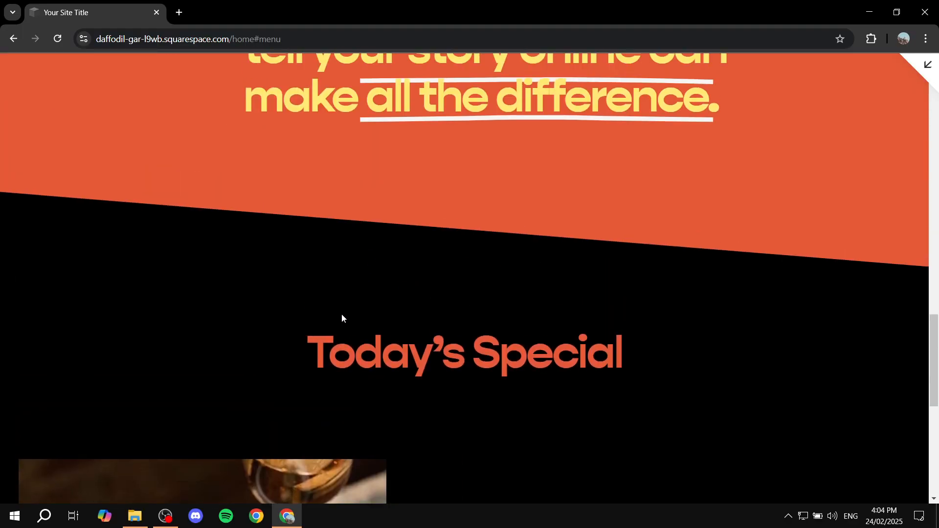
pyautogui.scroll(4, 342, 318)
pyautogui.scroll(-5, 375, 415)
pyautogui.scroll(15, 208, 193)
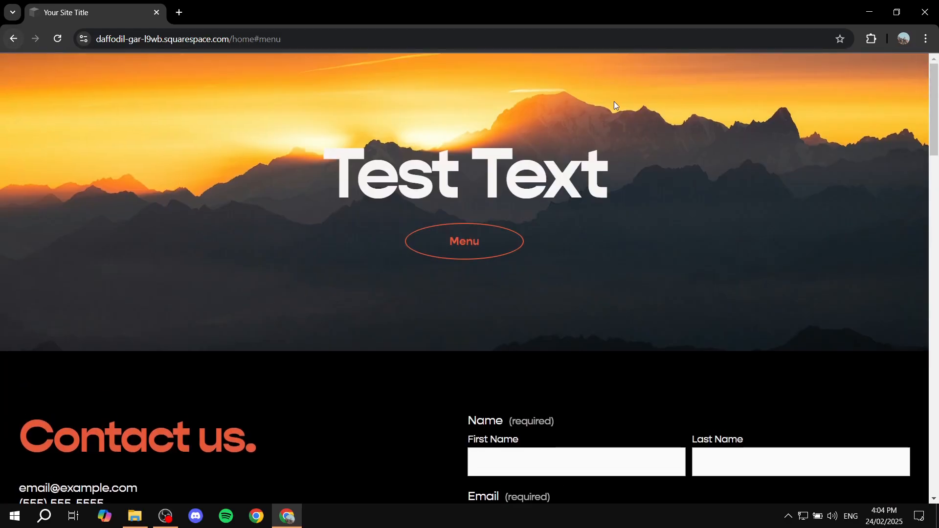
pyautogui.click(917, 68)
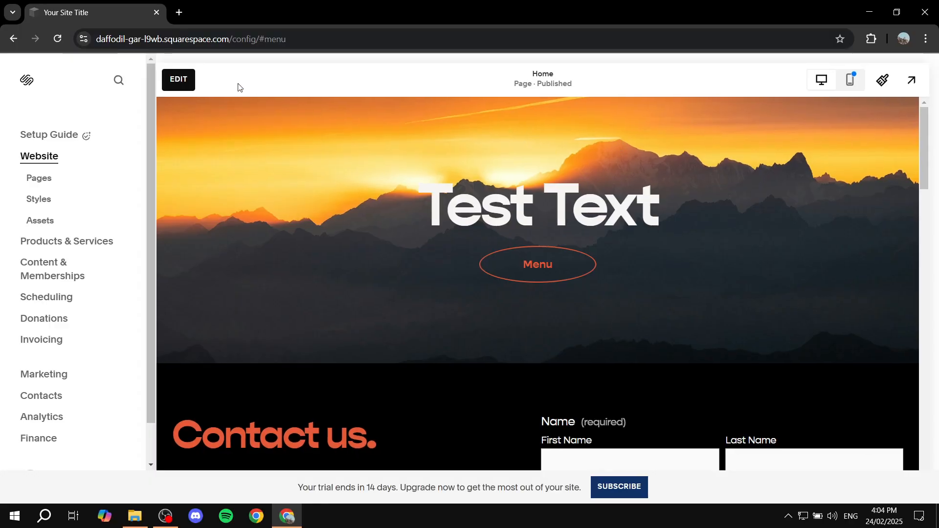
# Start editing the home page and add a button block to the "Contact us." section, just below the contact form.
pyautogui.click(178, 79)
pyautogui.scroll(-6, 367, 194)
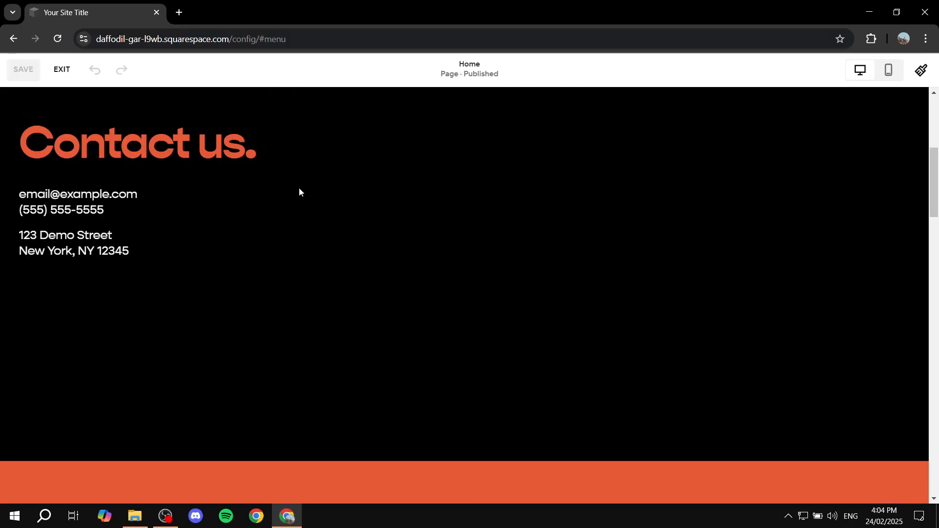
pyautogui.scroll(2, 301, 186)
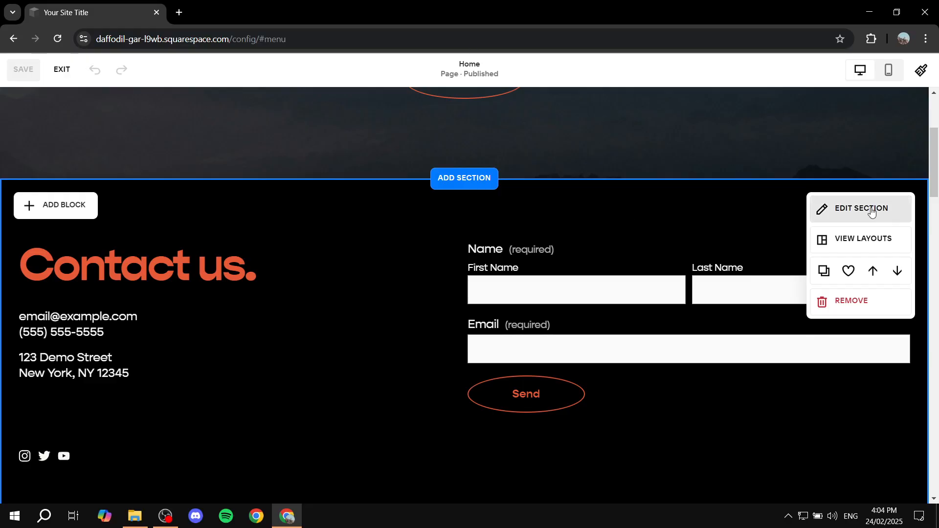
pyautogui.click(73, 207)
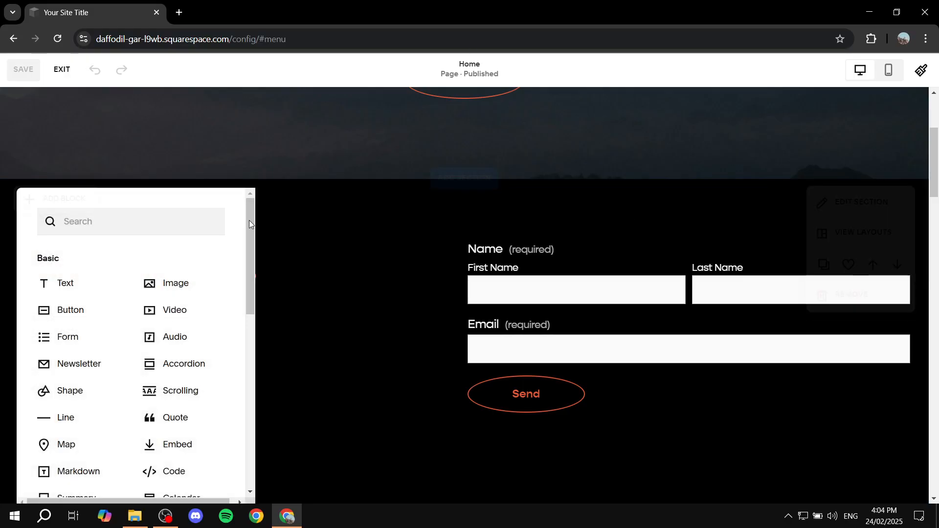
pyautogui.moveTo(63, 310); pyautogui.dragTo(455, 430)
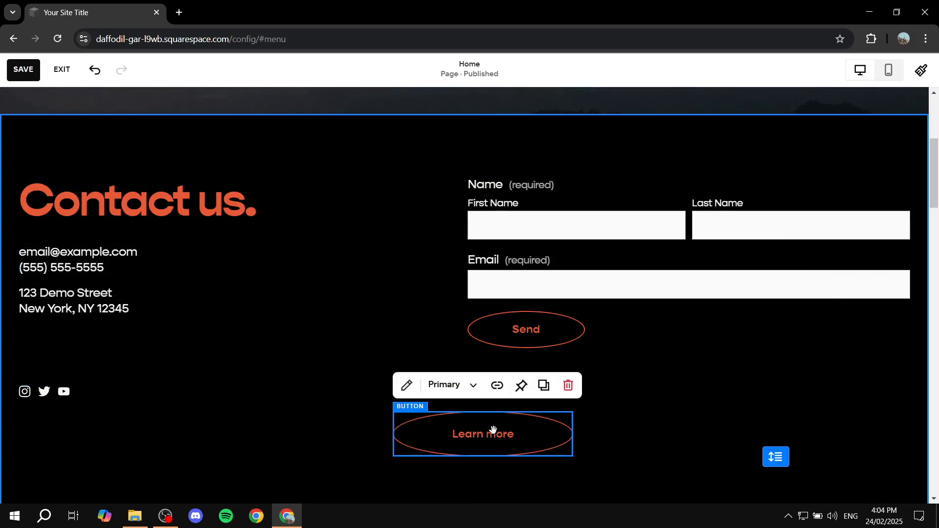
# Attach the link "#about" to the new "Learn more" button in the contact section.
pyautogui.click(406, 385)
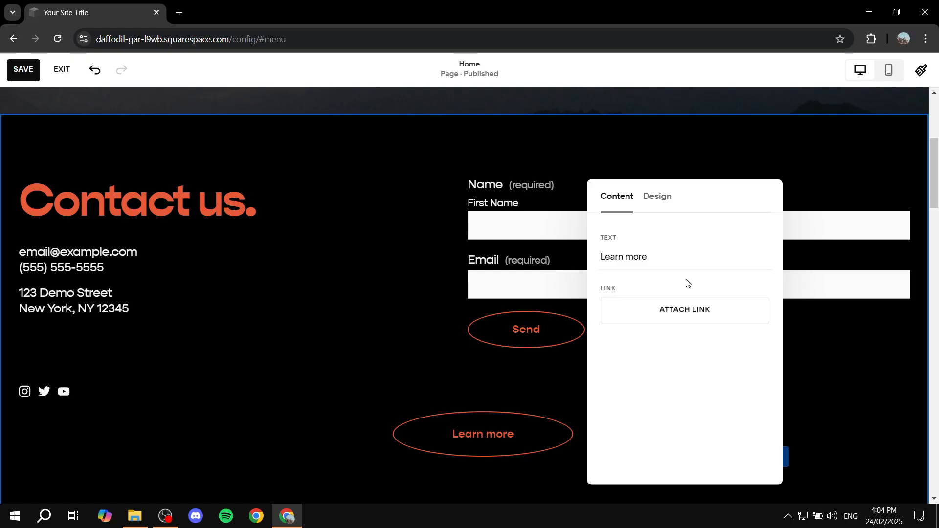
pyautogui.click(671, 315)
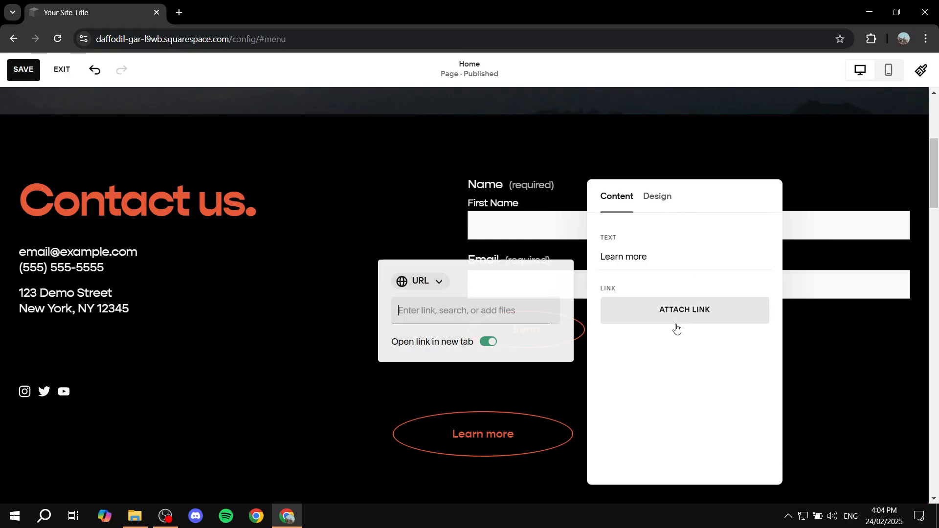
pyautogui.click(495, 310)
pyautogui.write('A')
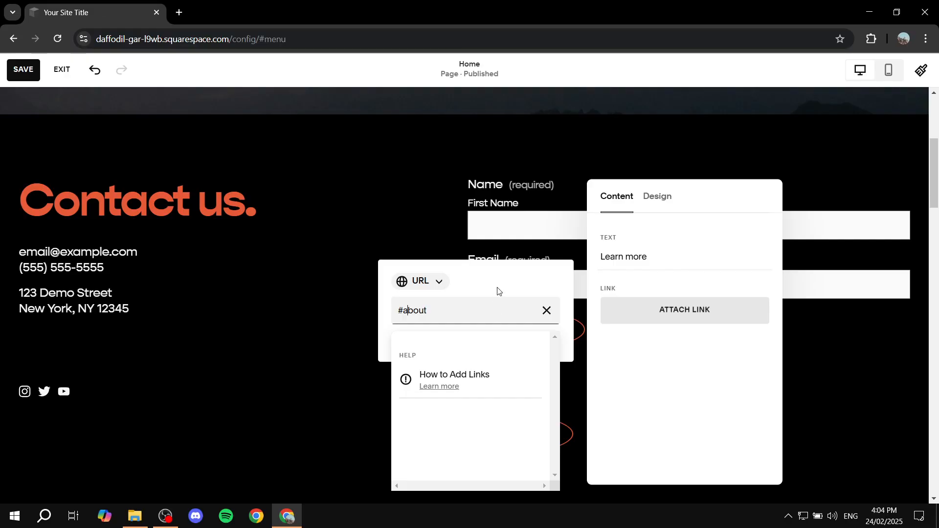
pyautogui.click(298, 319)
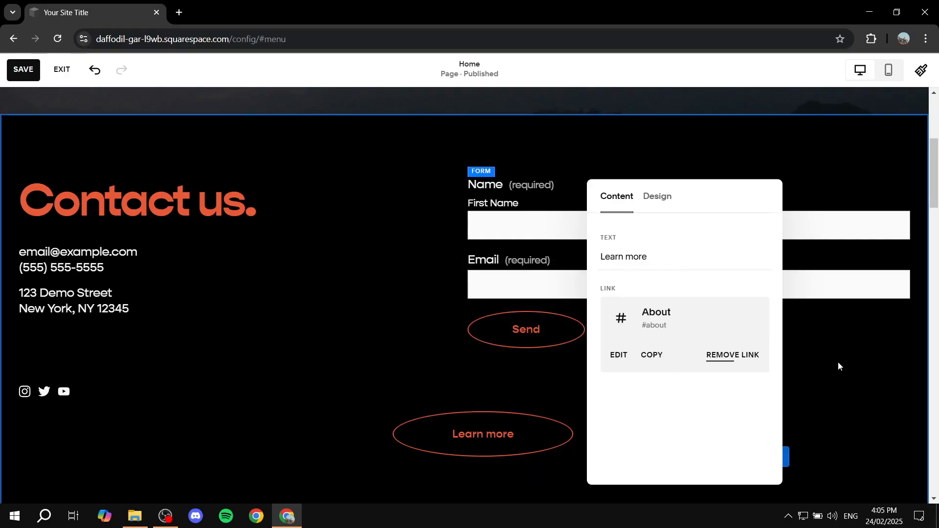
pyautogui.click(824, 362)
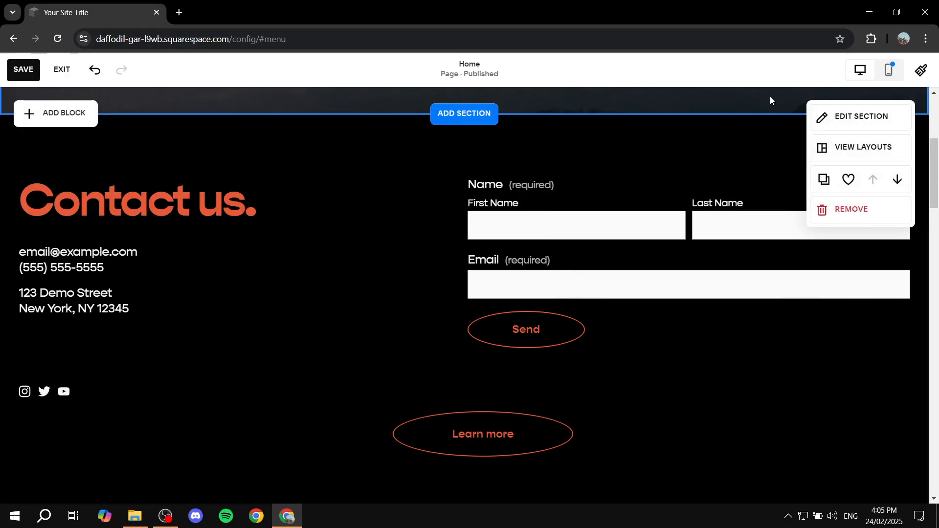
# Save the page, exit editing and test the "Learn more" button's anchor link in the full site preview.
pyautogui.click(23, 69)
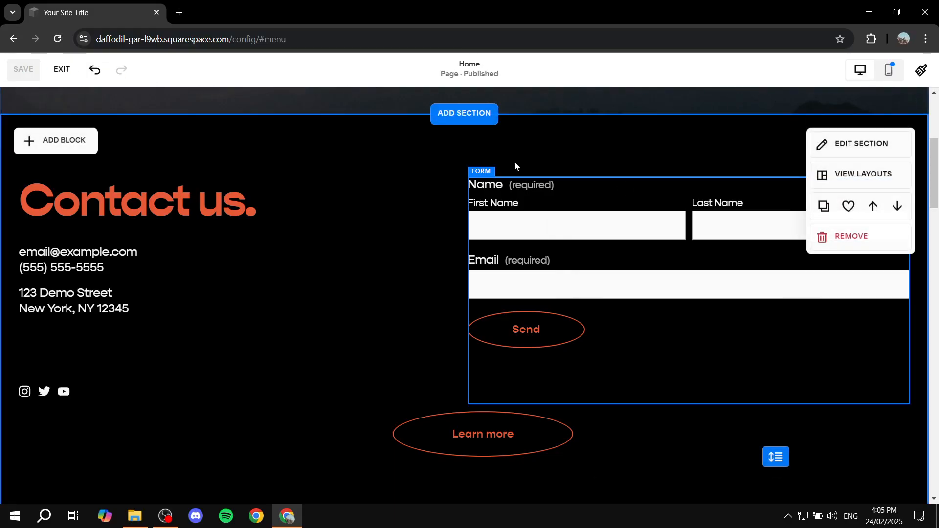
pyautogui.click(62, 69)
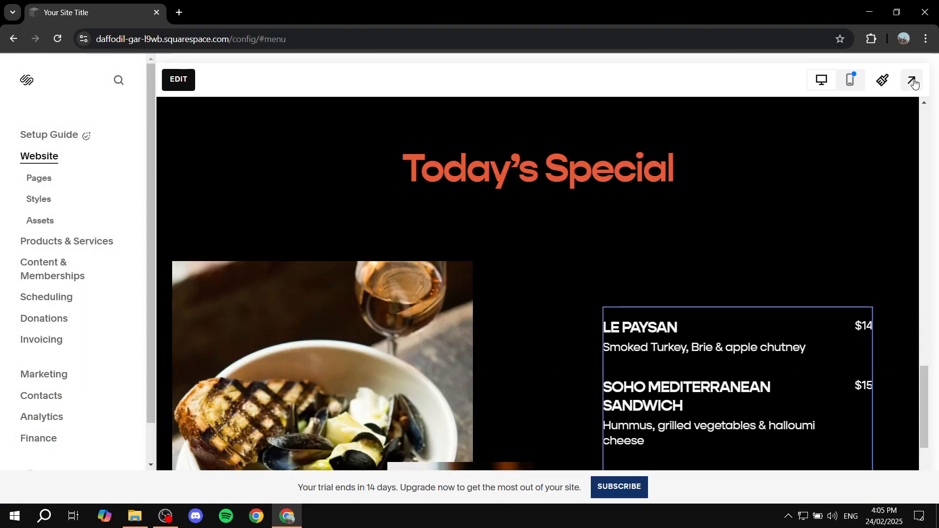
pyautogui.click(913, 80)
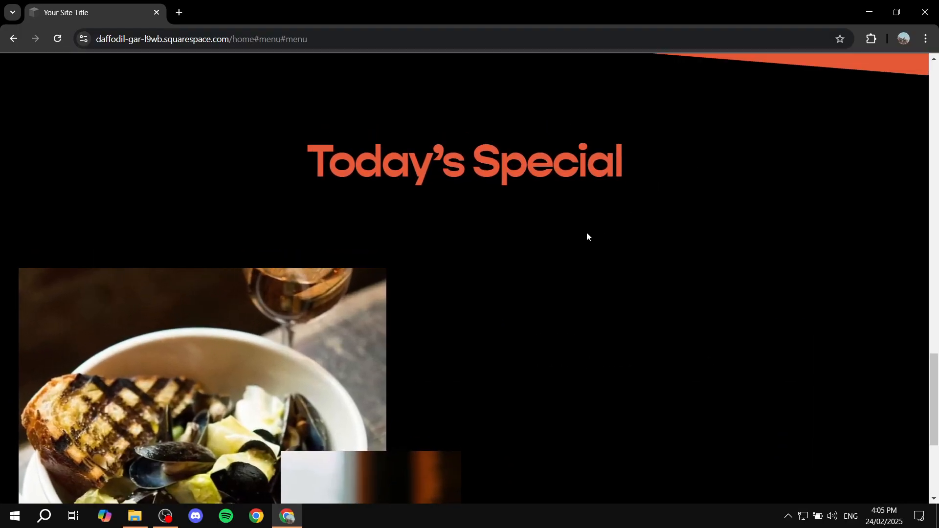
pyautogui.scroll(-15, 587, 237)
pyautogui.scroll(1, 509, 436)
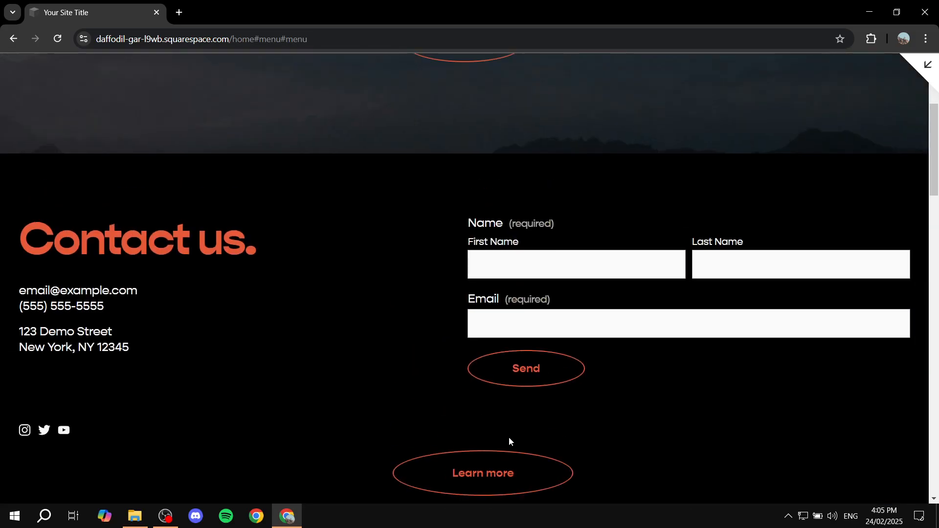
pyautogui.click(499, 474)
pyautogui.scroll(9, 612, 269)
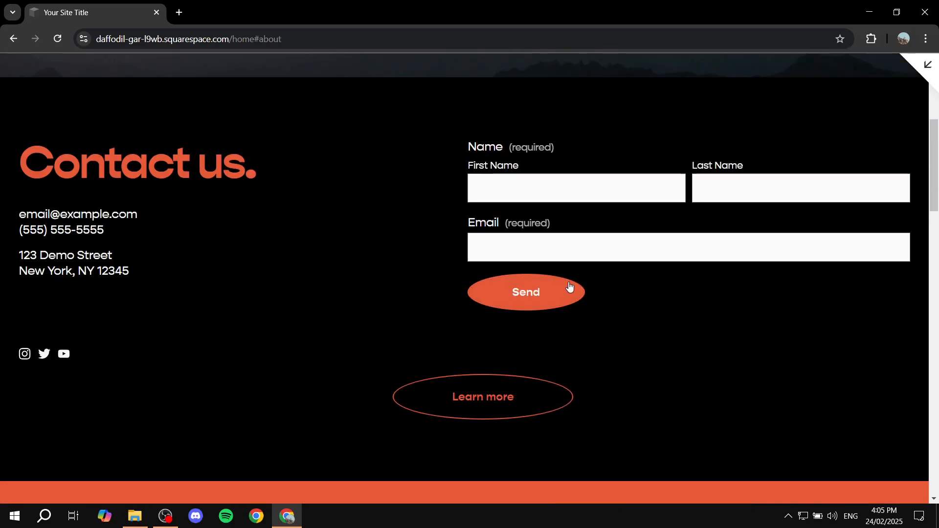
pyautogui.scroll(-11, 570, 289)
pyautogui.scroll(17, 498, 259)
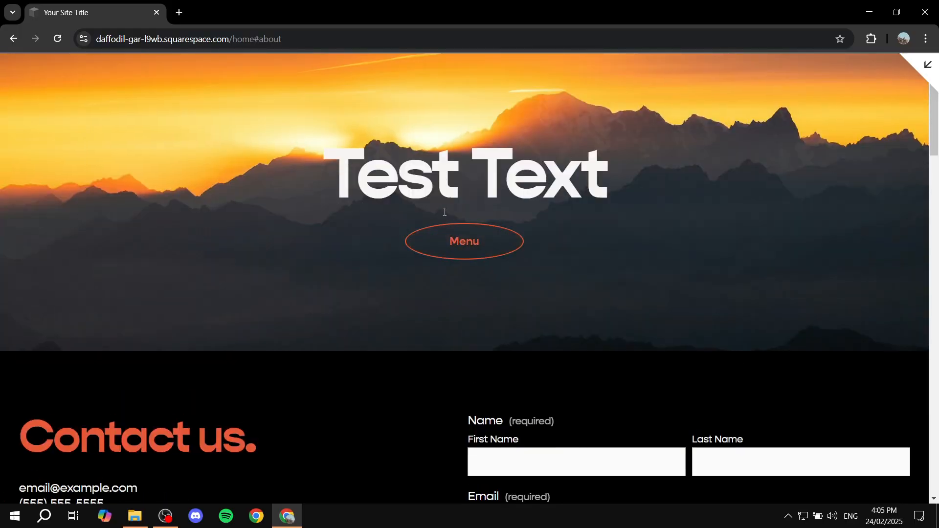
pyautogui.click(926, 66)
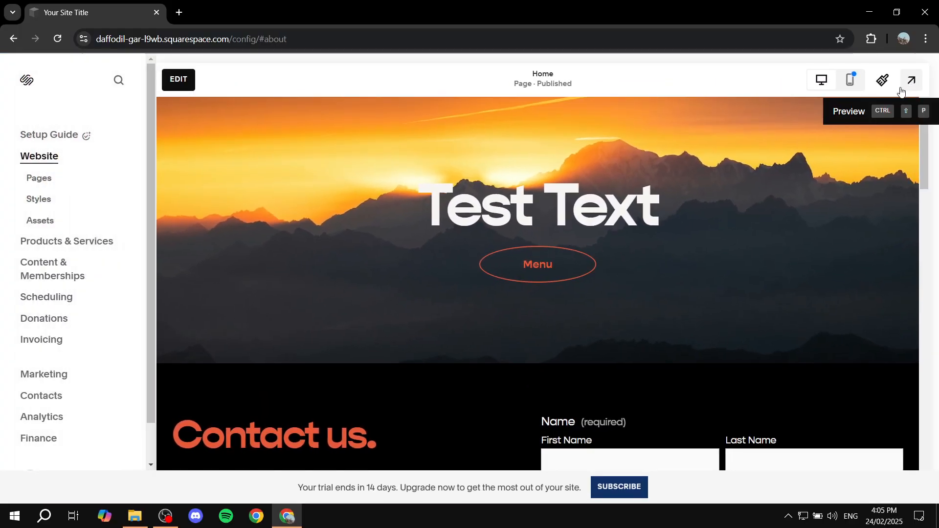
# Examine the finished single-page layout, from the hero and contact sections through the about text to the "Today's Special" menu.
pyautogui.scroll(-5, 710, 211)
pyautogui.scroll(-8, 710, 215)
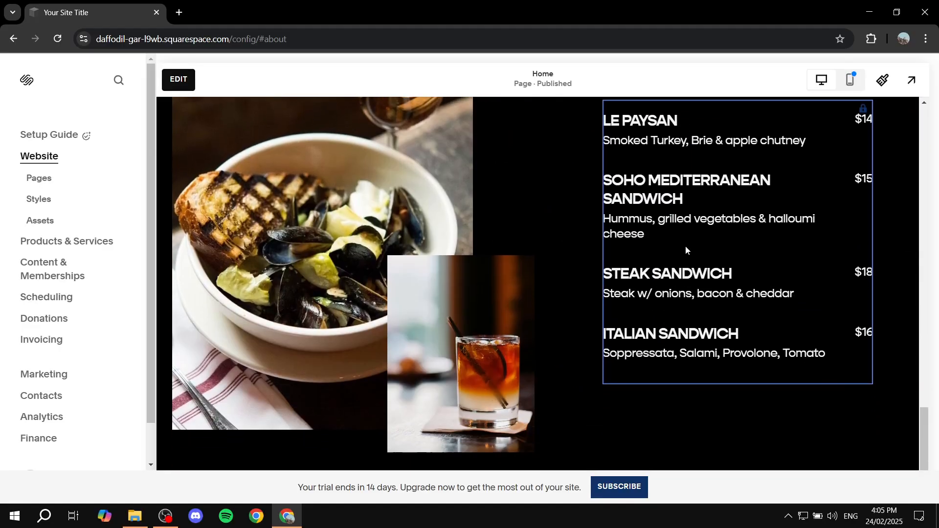
pyautogui.scroll(4, 459, 292)
pyautogui.scroll(5, 458, 289)
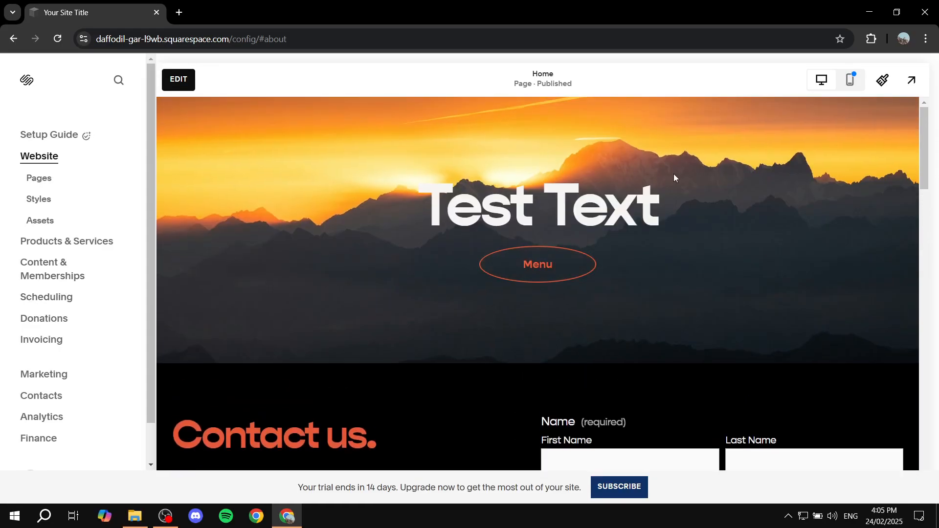
pyautogui.scroll(-12, 683, 137)
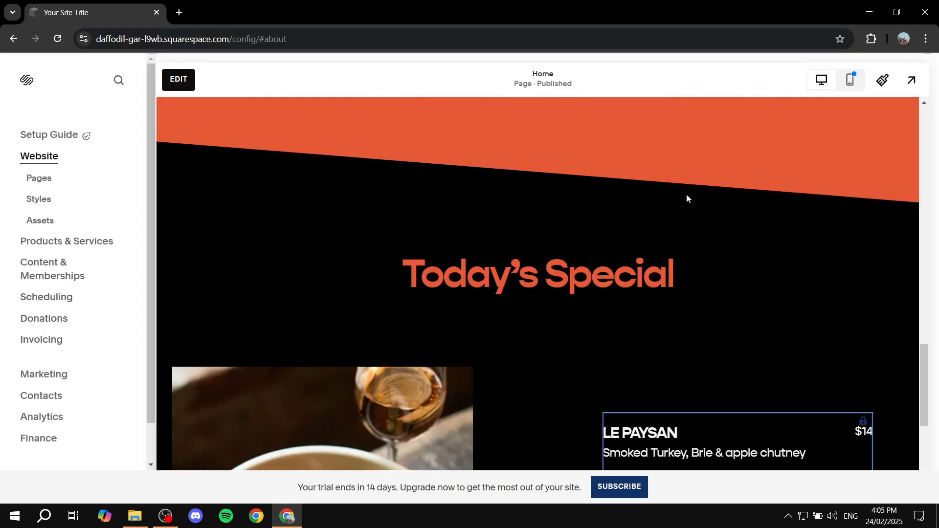
pyautogui.scroll(12, 612, 207)
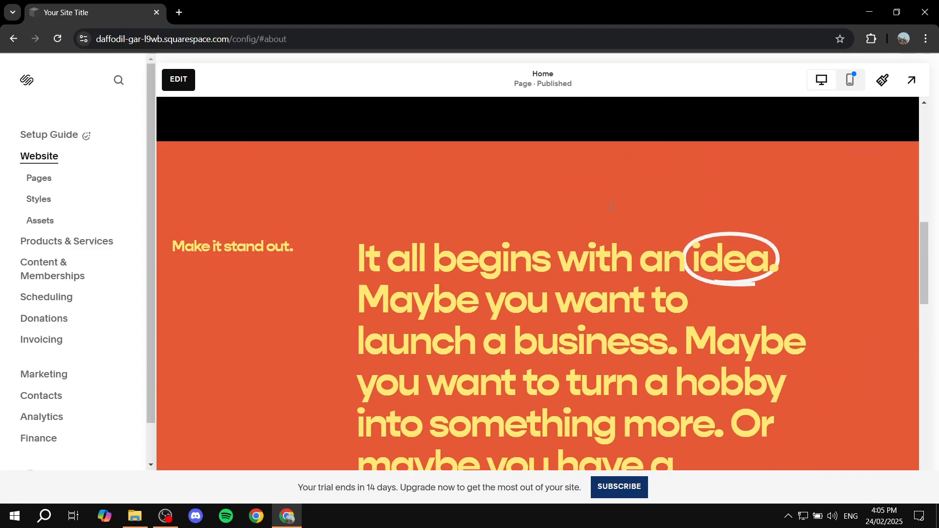
pyautogui.scroll(-12, 667, 238)
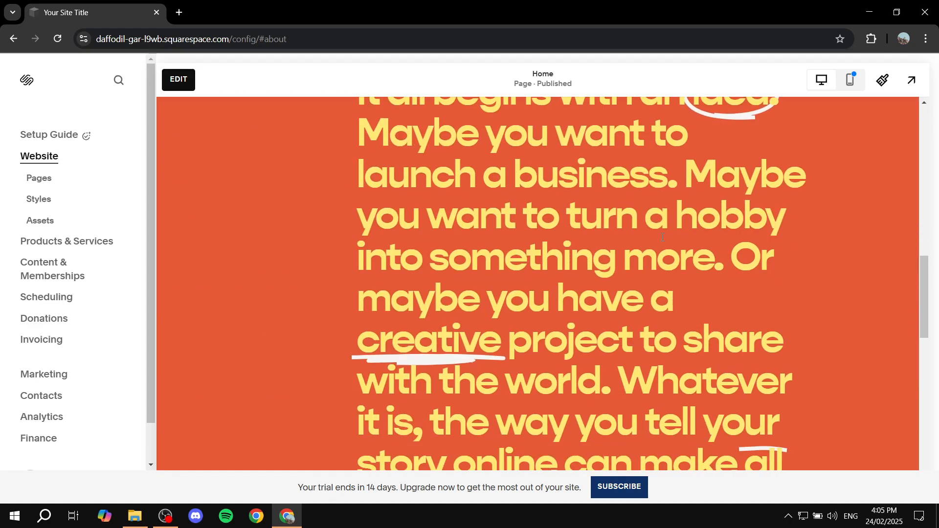
pyautogui.scroll(12, 626, 181)
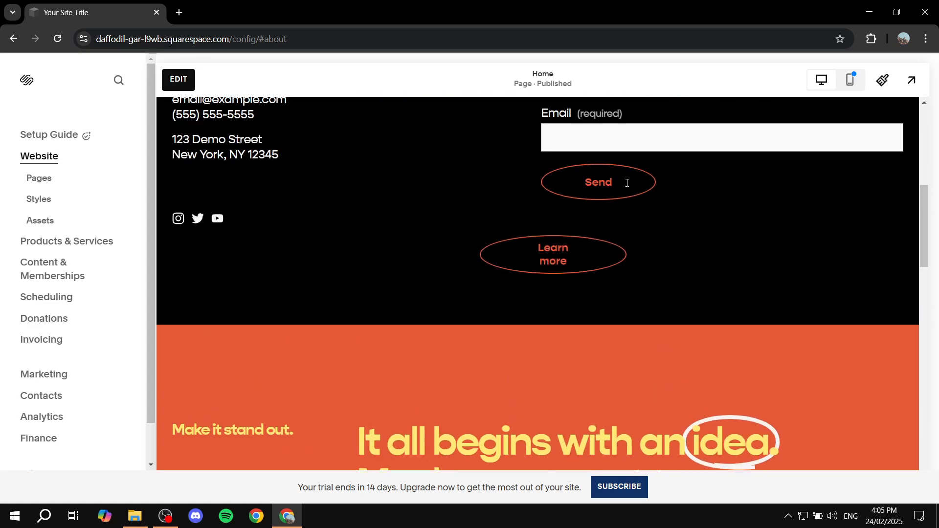